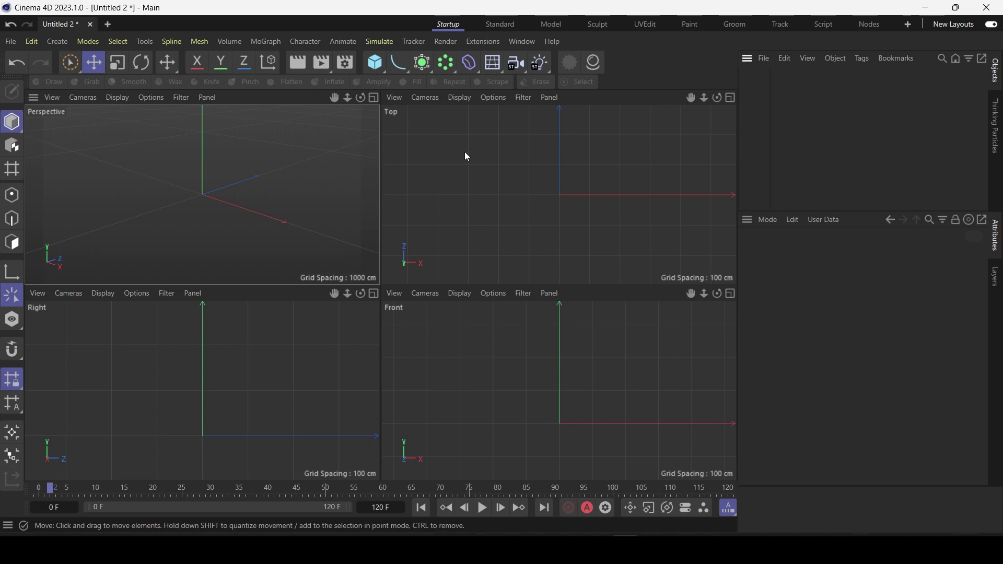
# Step: Add a Cube primitive from the Cube palette
pyautogui.click(267, 43)
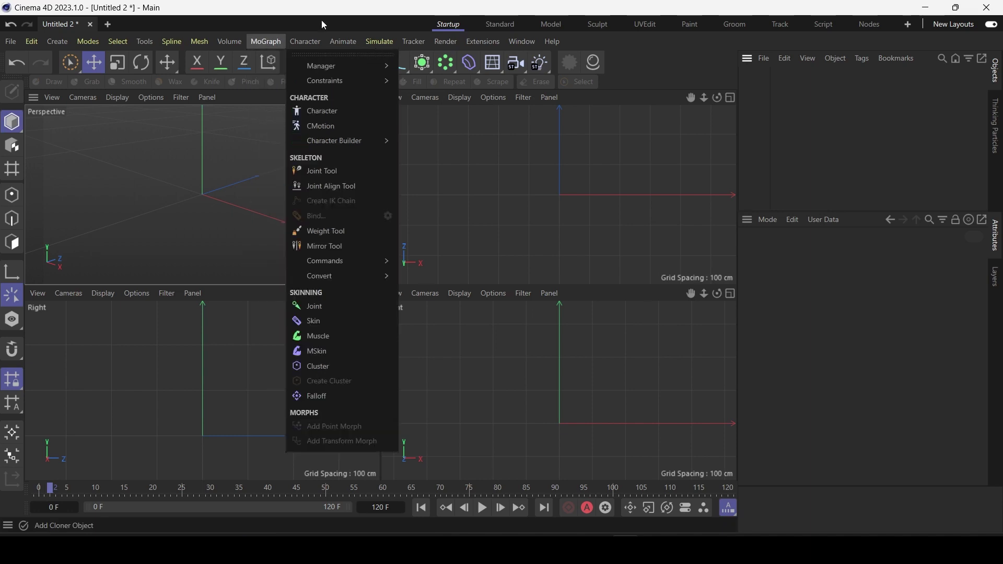
pyautogui.click(377, 63)
pyautogui.click(519, 91)
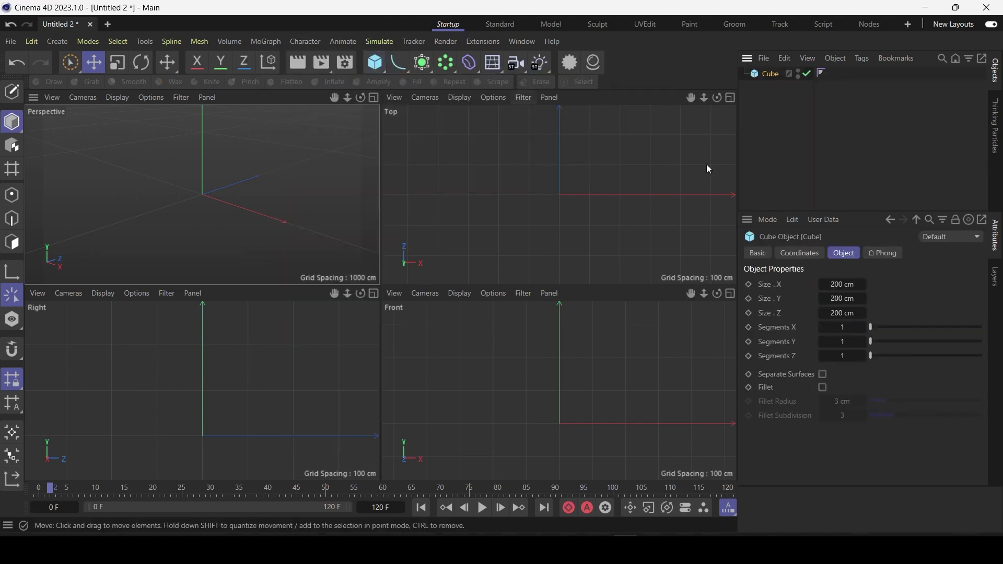
# Step: Set the cube's Size X, Y and Z to 22 cm
pyautogui.doubleClick(845, 284)
pyautogui.write('22')
pyautogui.press('Tab')
pyautogui.write('22')
pyautogui.press('Tab')
pyautogui.write('22')
pyautogui.press('Return')
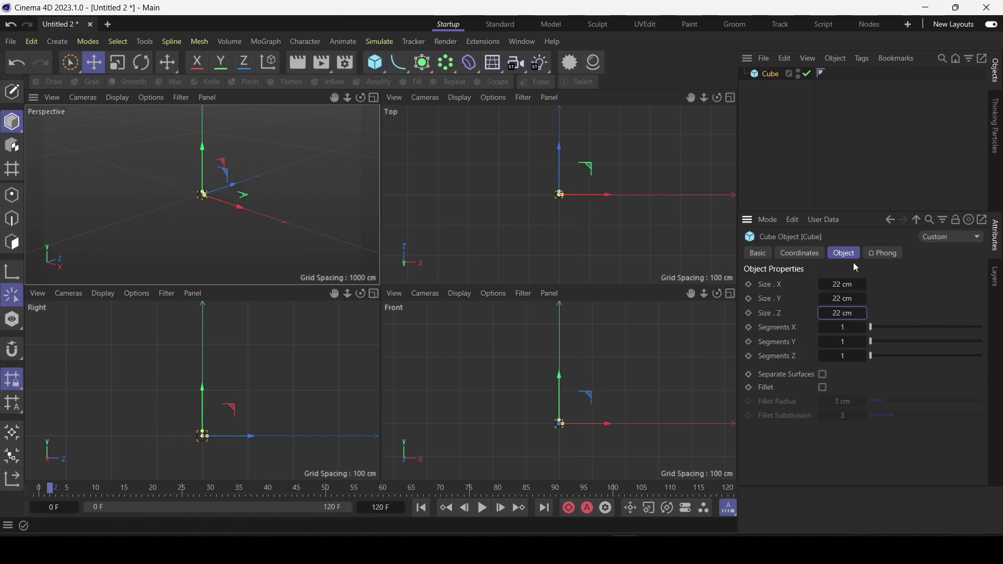
pyautogui.click(773, 74)
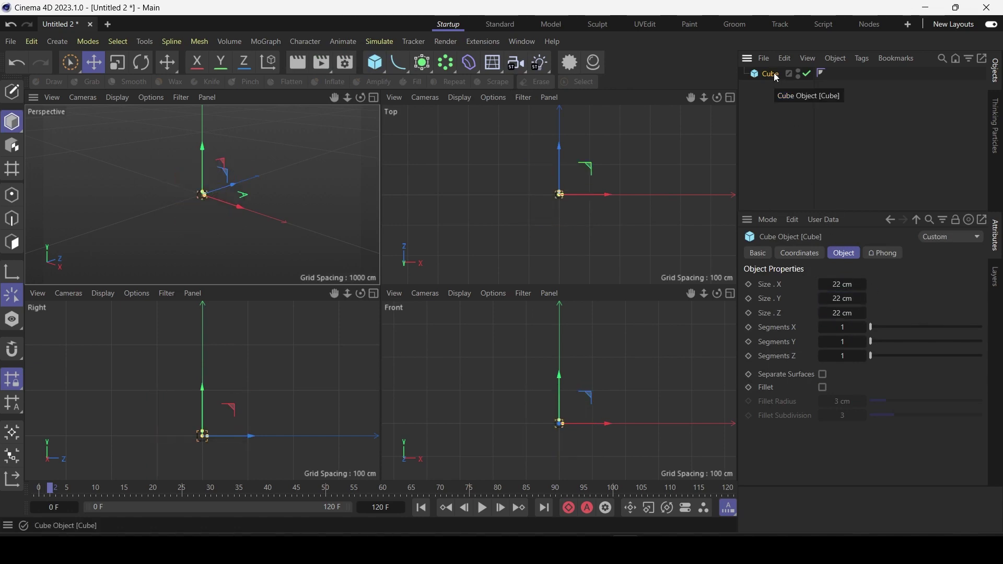
# Step: Put the cube under a MoGraph Cloner and view the 3×1×3 grid in a maximized Perspective view
pyautogui.click(273, 41)
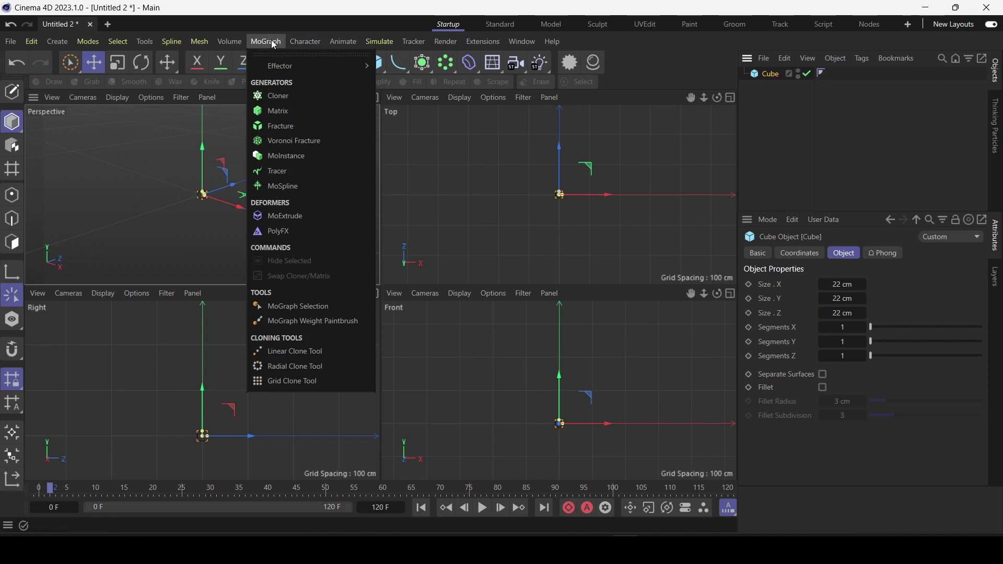
pyautogui.keyDown('alt'); pyautogui.click(279, 96); pyautogui.keyUp('alt')
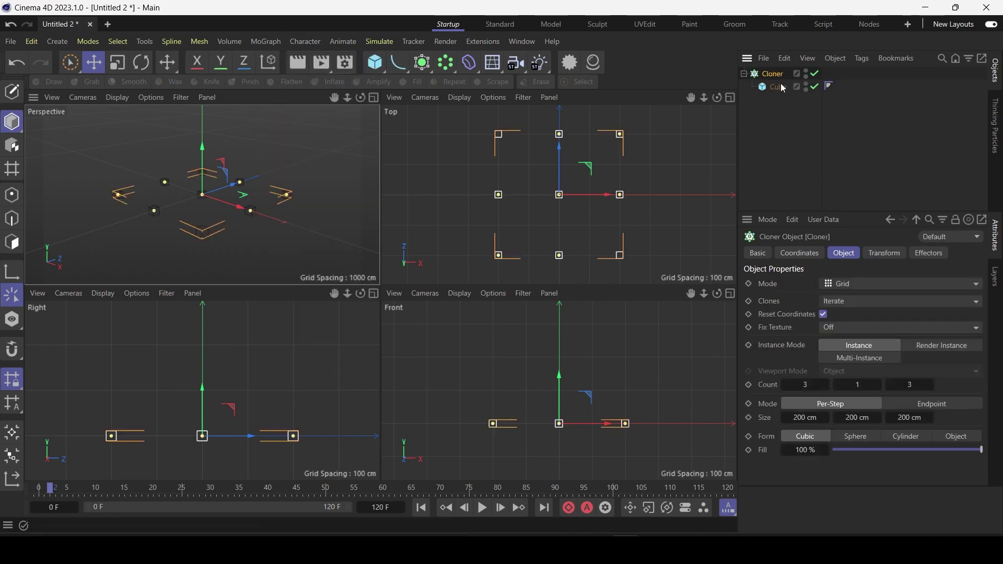
pyautogui.click(374, 97)
pyautogui.scroll(2, 467, 364)
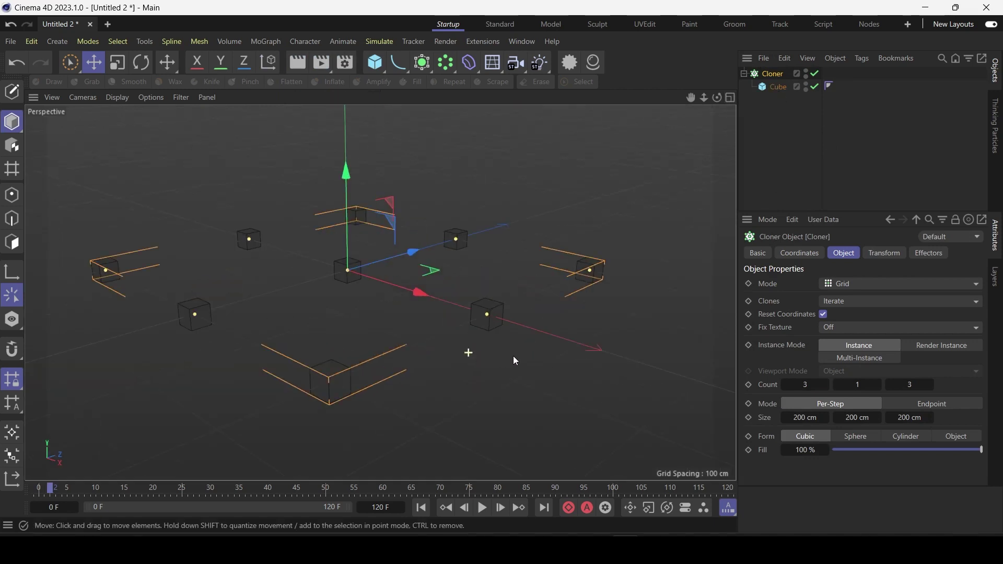
pyautogui.moveTo(718, 98); pyautogui.dragTo(698, 116)
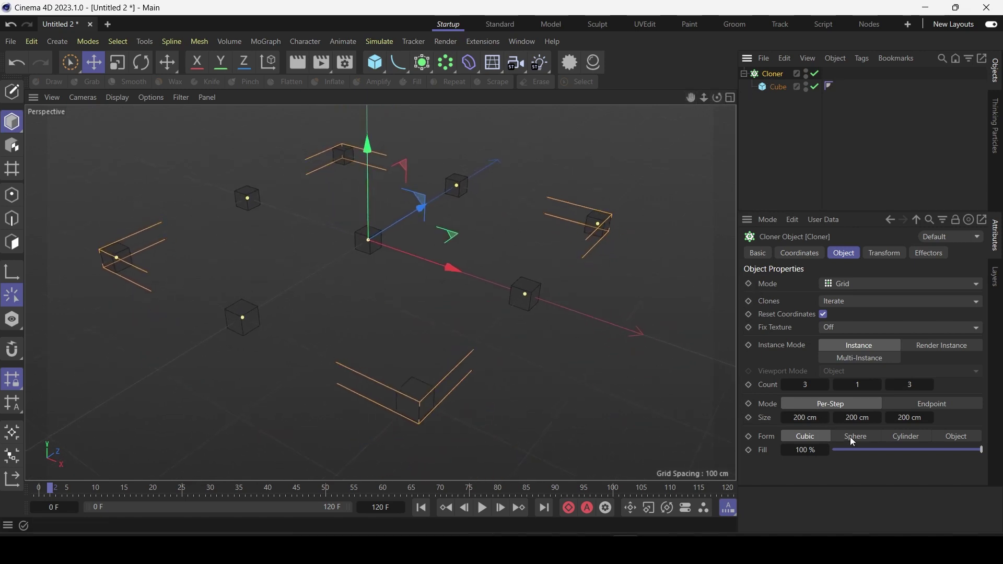
# Step: Switch the Cloner grid to Endpoint mode and raise Count X to 11
pyautogui.click(826, 386)
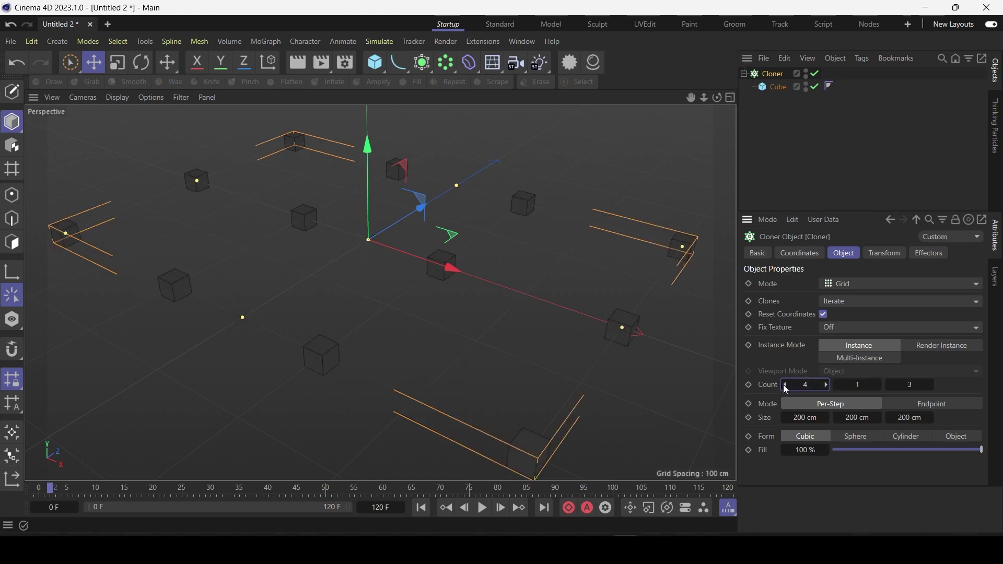
pyautogui.click(782, 385)
pyautogui.click(827, 386)
pyautogui.click(947, 405)
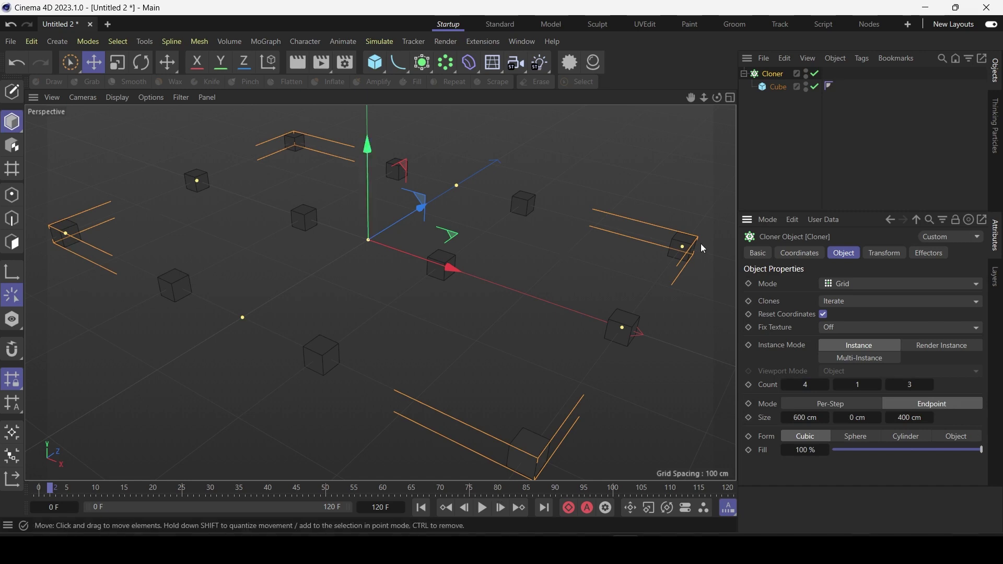
pyautogui.click(828, 385)
pyautogui.click(828, 385)
pyautogui.click(828, 385)
pyautogui.click(827, 384)
pyautogui.click(828, 385)
pyautogui.click(828, 385)
pyautogui.click(828, 384)
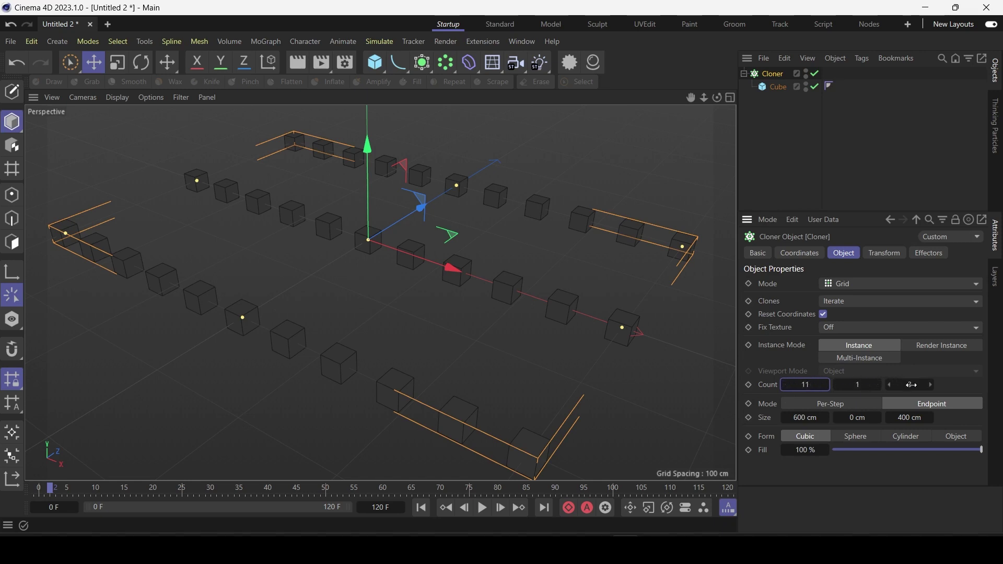
# Step: Raise the Cloner's Count Z to 8
pyautogui.click(932, 386)
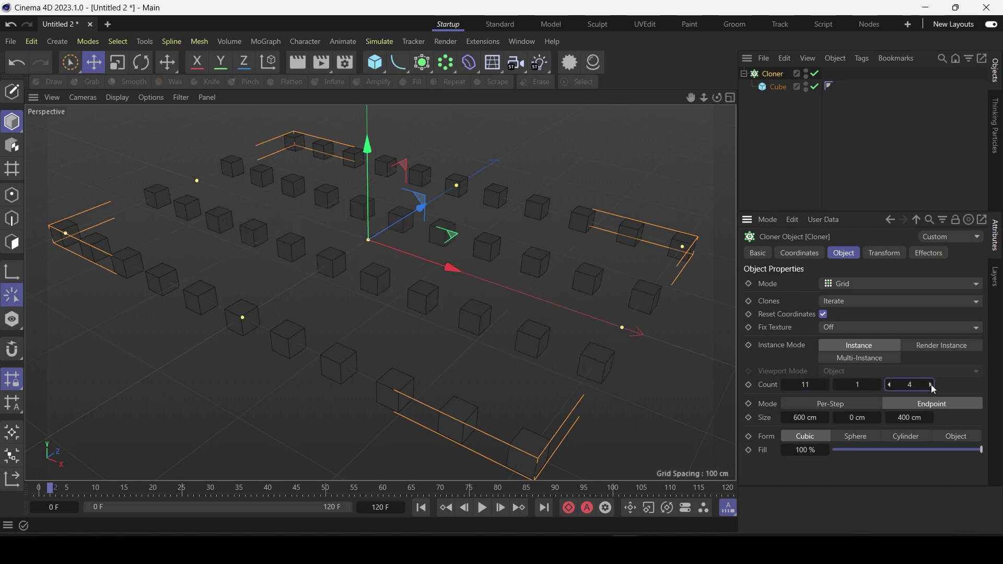
pyautogui.click(932, 386)
pyautogui.click(932, 385)
pyautogui.click(931, 385)
pyautogui.click(931, 386)
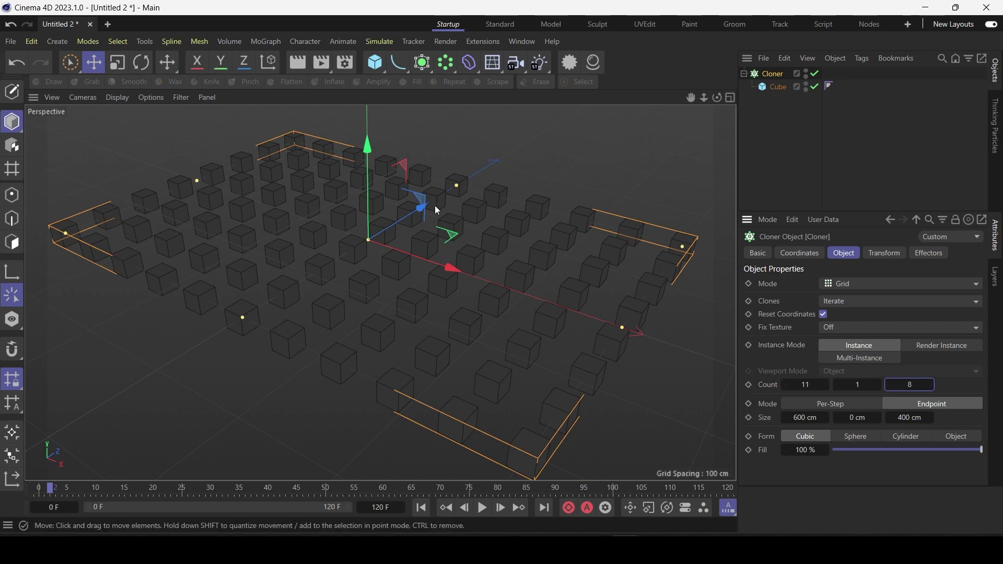
# Step: Try Count Y at 2 and 3 with wider spacing, then return to one layer with Size Y 50 cm
pyautogui.click(880, 385)
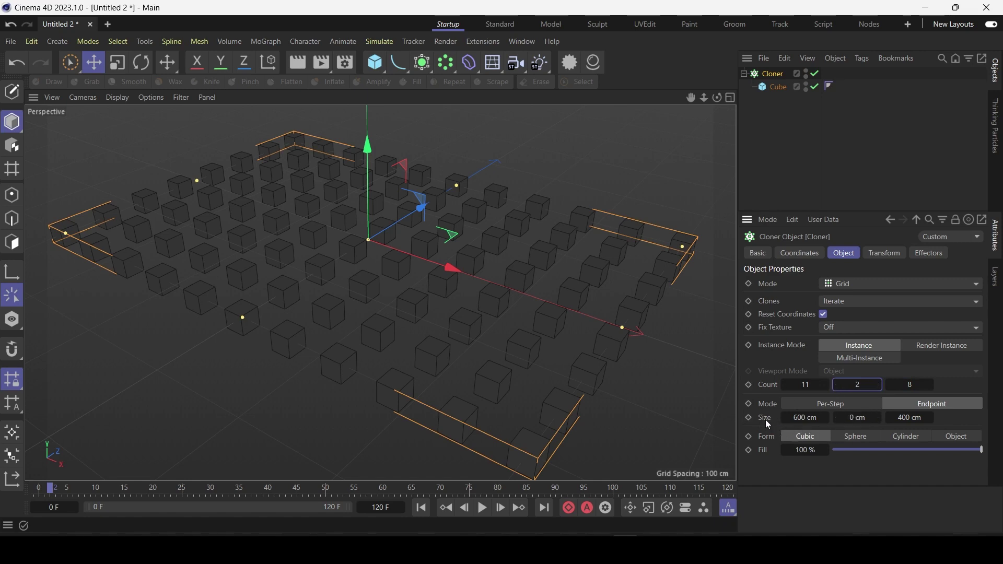
pyautogui.moveTo(862, 423); pyautogui.dragTo(876, 423)
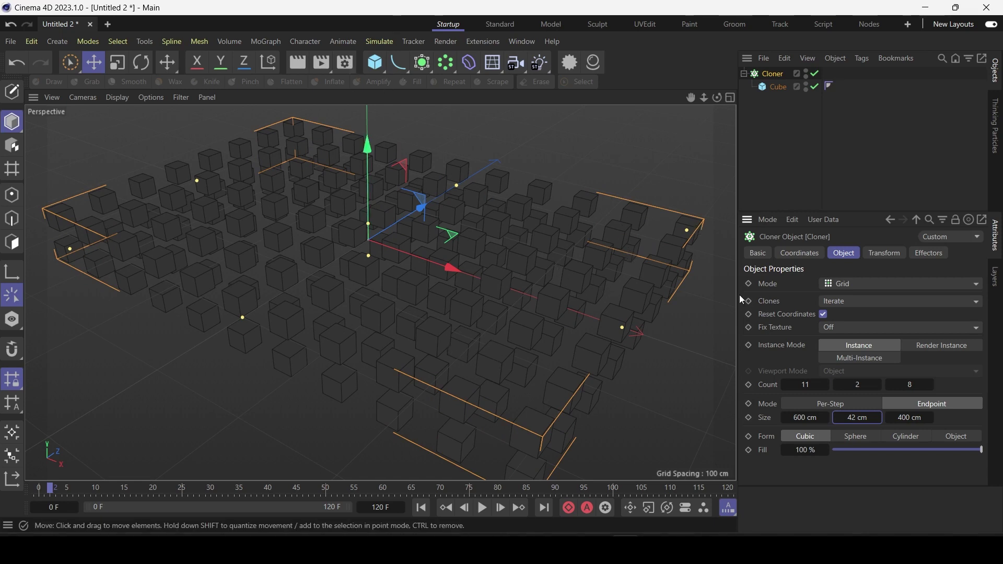
pyautogui.click(880, 385)
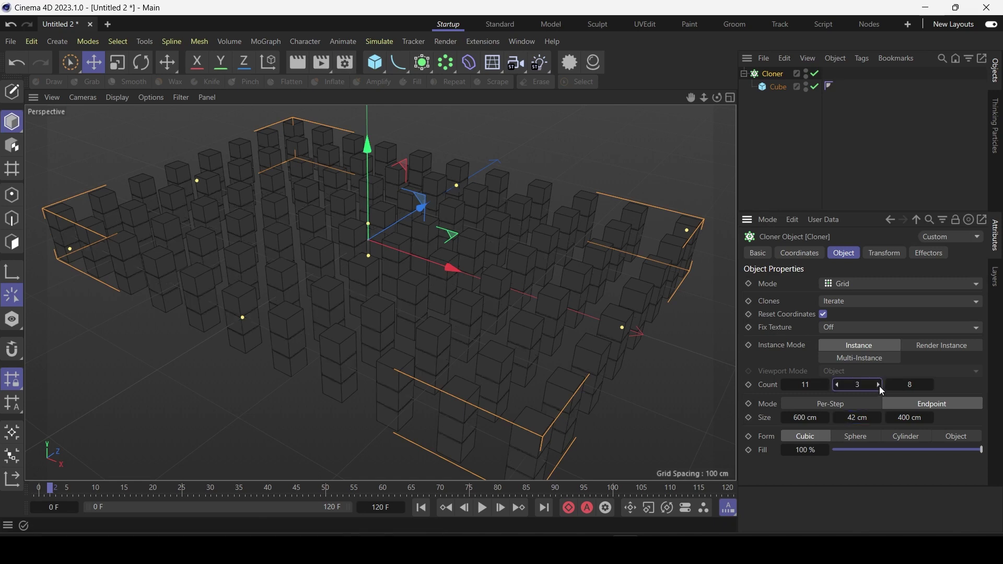
pyautogui.moveTo(878, 417)
pyautogui.mouseDown()
pyautogui.moveTo(910, 417)
pyautogui.moveTo(855, 420)
pyautogui.mouseUp()
pyautogui.click(838, 385)
pyautogui.click(838, 385)
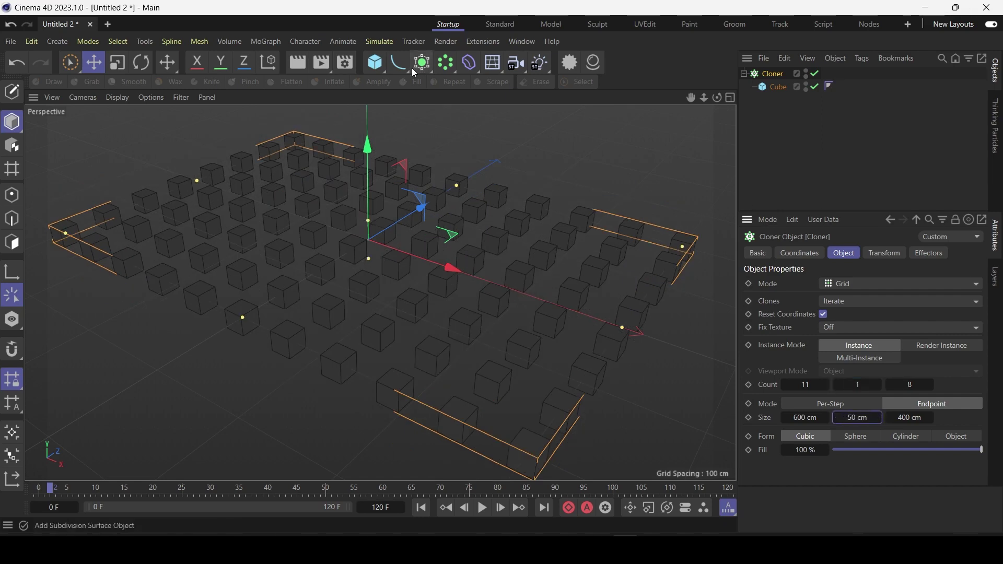
# Step: Add a Cone under the Cloner and set its Bottom Radius to 200
pyautogui.click(377, 64)
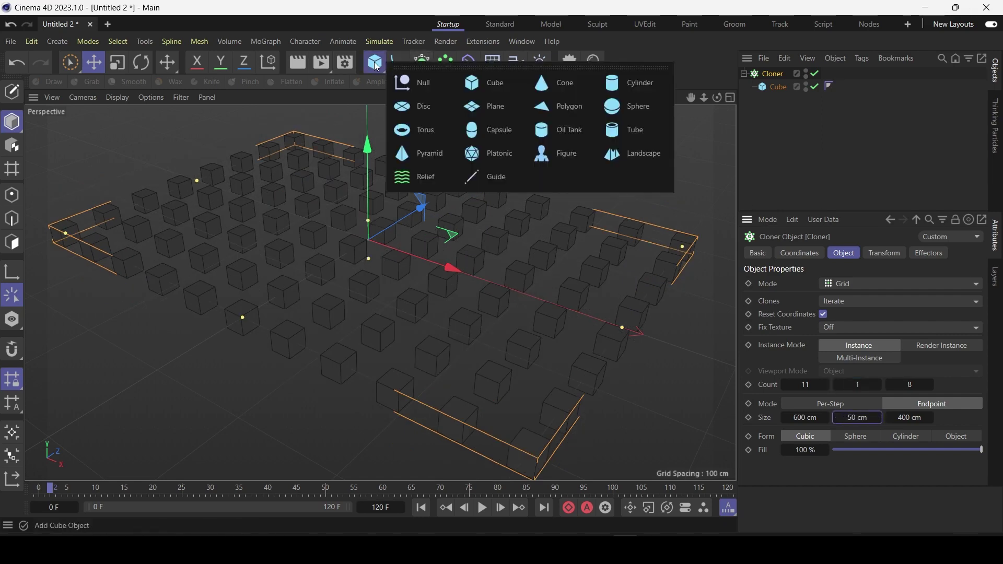
pyautogui.click(579, 88)
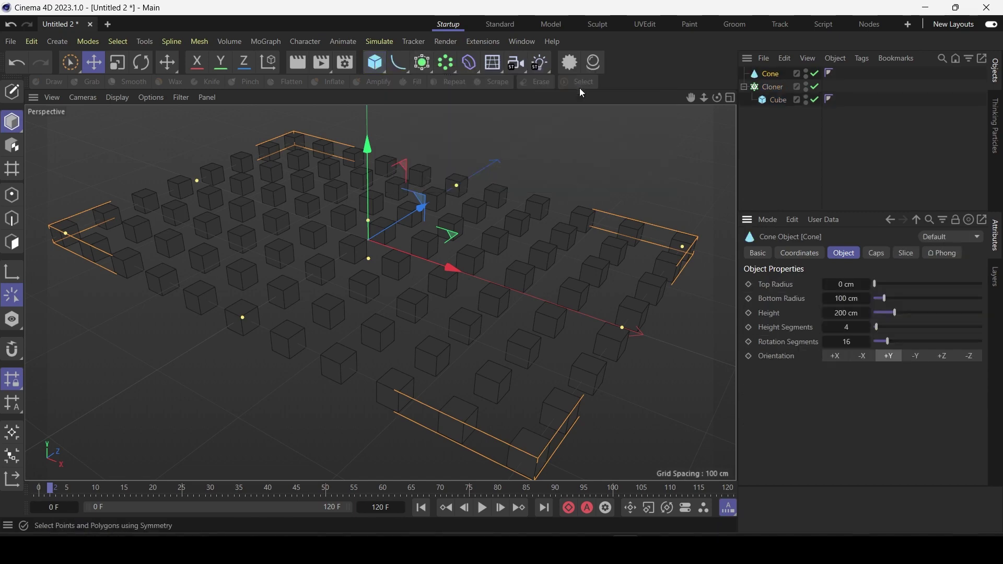
pyautogui.moveTo(772, 73); pyautogui.dragTo(782, 94)
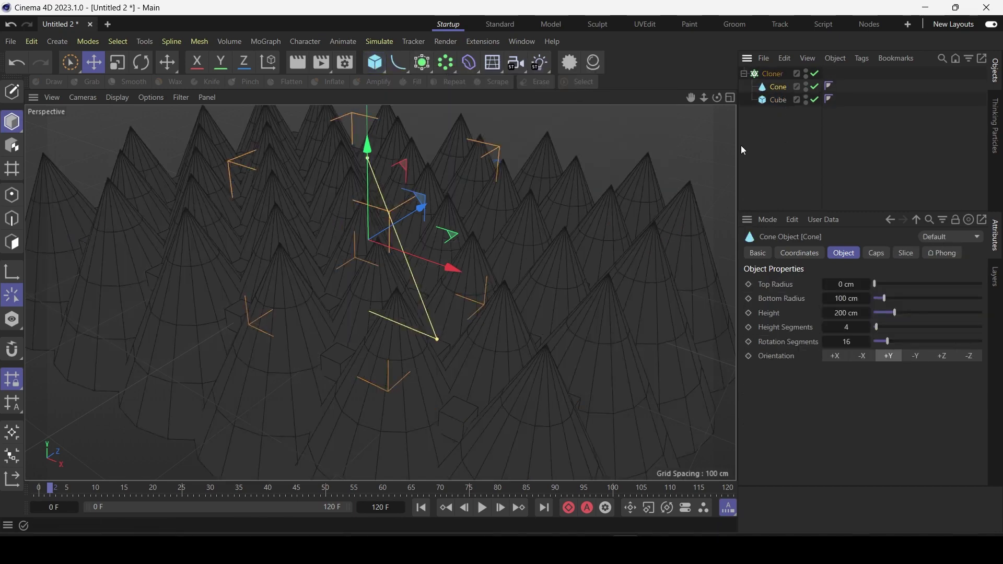
pyautogui.click(855, 299)
pyautogui.write('200')
pyautogui.click(882, 155)
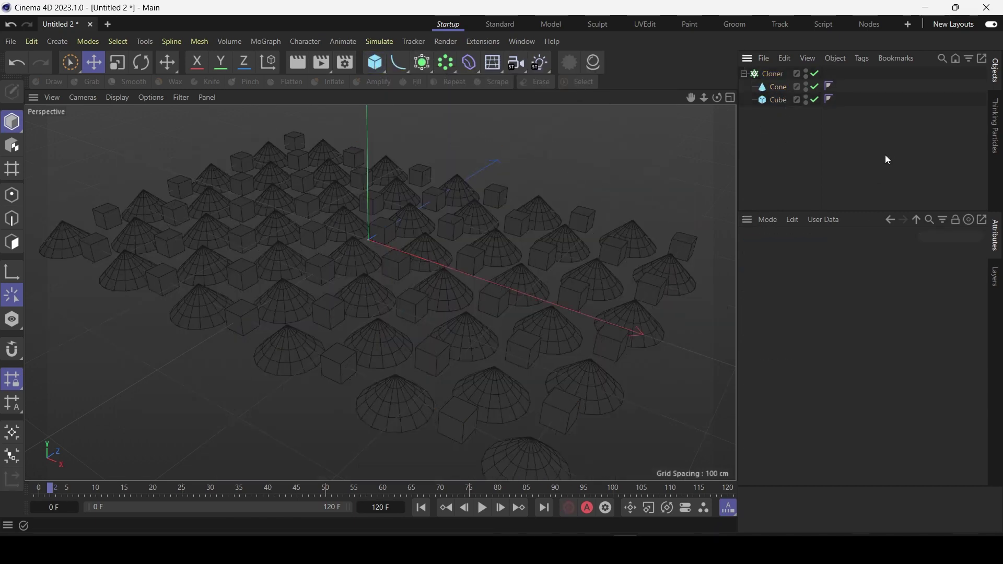
# Step: Add a Sphere under the Cloner with a 33 cm radius and orbit to view the mix
pyautogui.click(376, 62)
pyautogui.click(638, 104)
pyautogui.moveTo(783, 76); pyautogui.dragTo(779, 91)
pyautogui.doubleClick(835, 285)
pyautogui.write('33')
pyautogui.press('Return')
pyautogui.moveTo(718, 98); pyautogui.dragTo(705, 120)
pyautogui.keyDown('alt'); pyautogui.moveTo(381, 293); pyautogui.dragTo(119, 308); pyautogui.keyUp('alt')
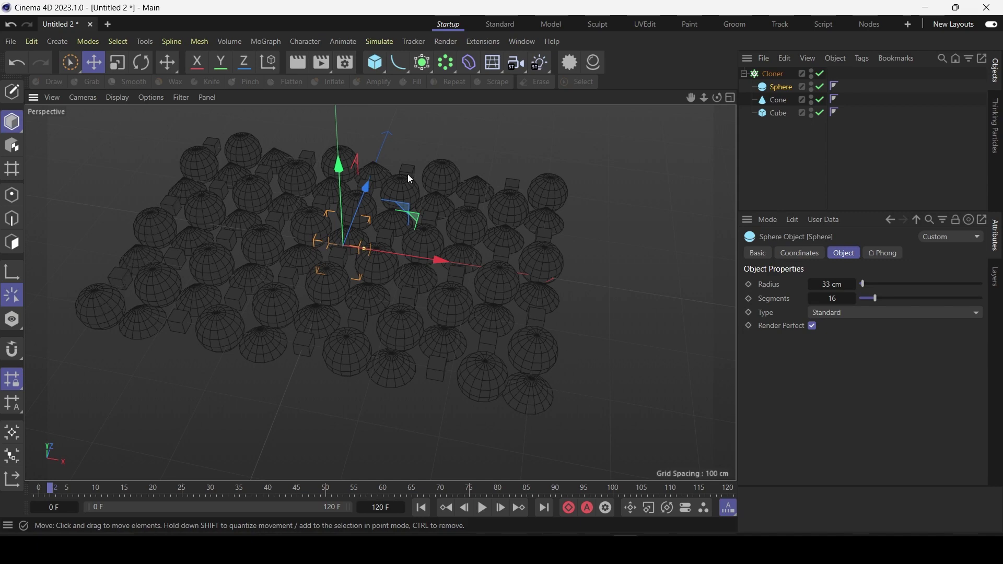
# Step: Set the Cloner's Clones mode to Random
pyautogui.click(772, 74)
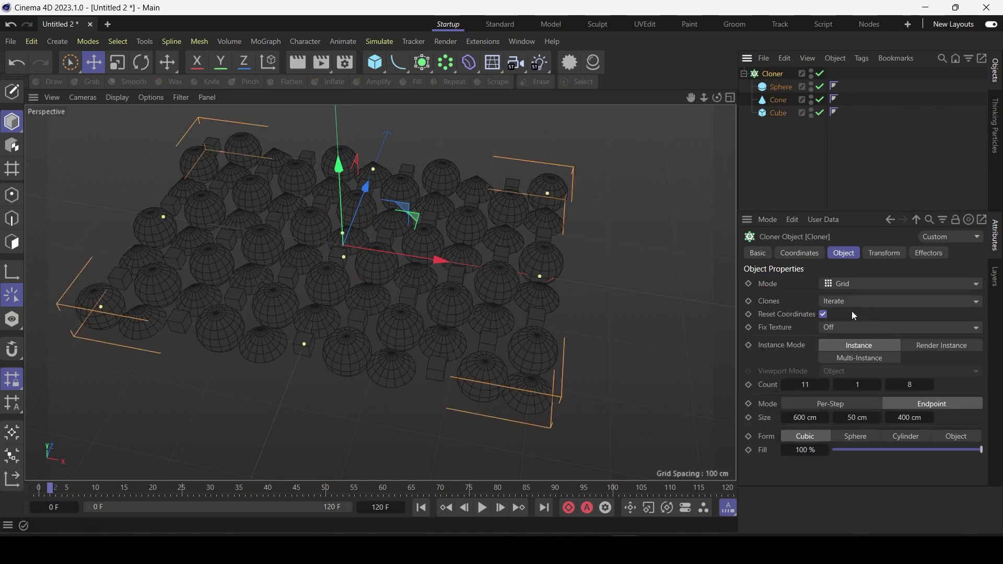
pyautogui.click(846, 302)
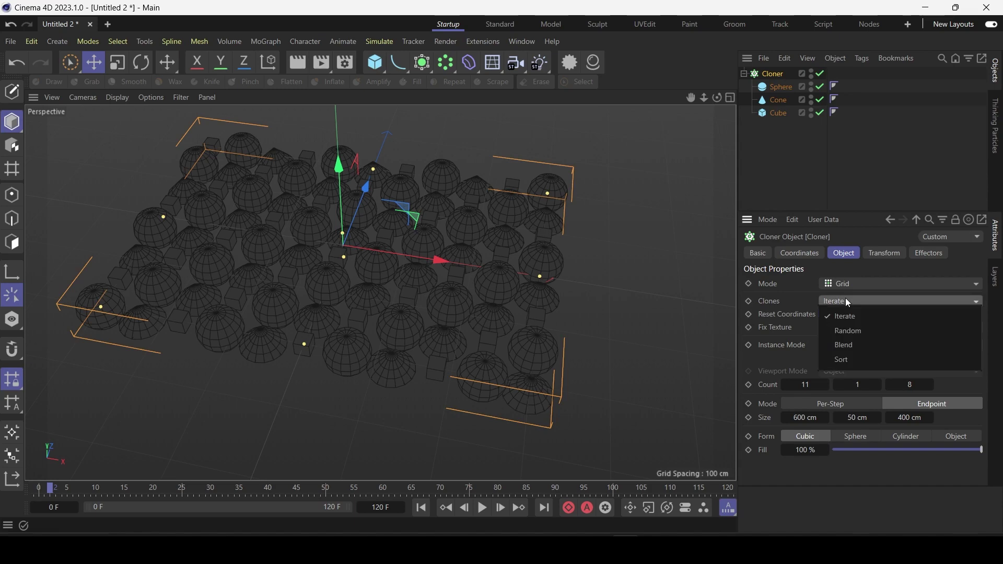
pyautogui.click(856, 331)
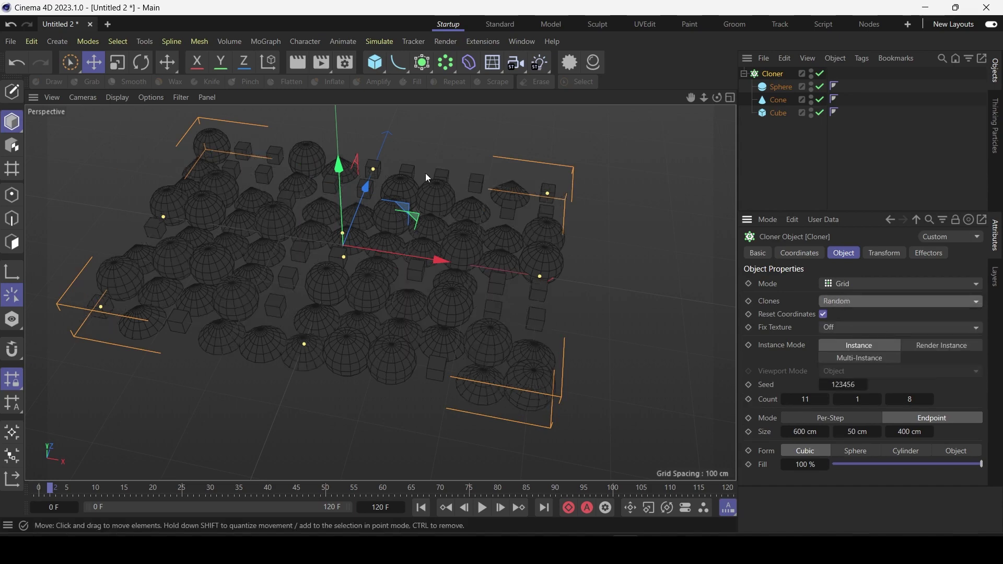
# Step: Switch the viewport display to Constant Shading (Lines) and orbit the view
pyautogui.moveTo(726, 103); pyautogui.dragTo(726, 89)
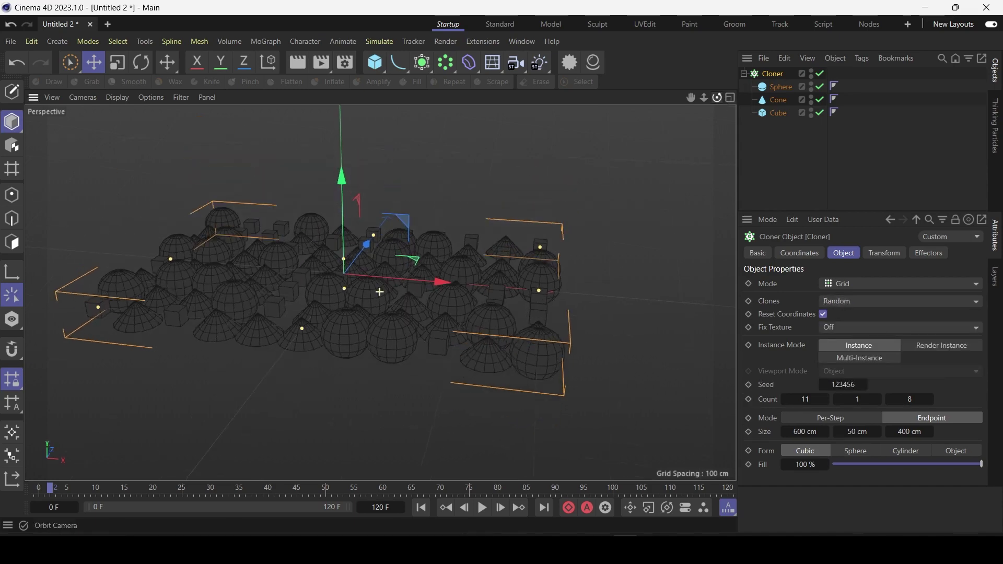
pyautogui.click(118, 97)
pyautogui.click(163, 215)
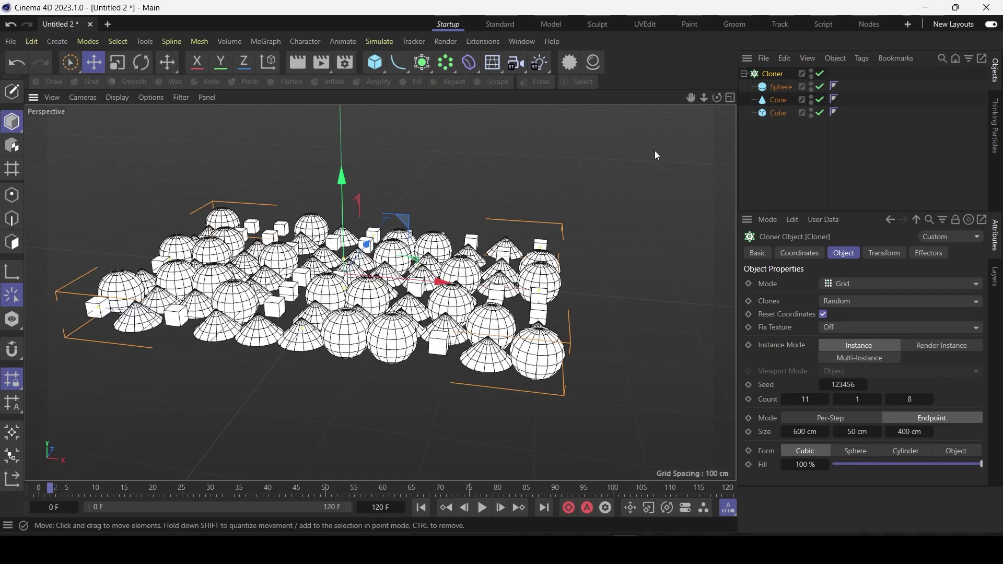
pyautogui.moveTo(718, 98)
pyautogui.mouseDown()
pyautogui.moveTo(674, 120)
pyautogui.moveTo(714, 99)
pyautogui.mouseUp()
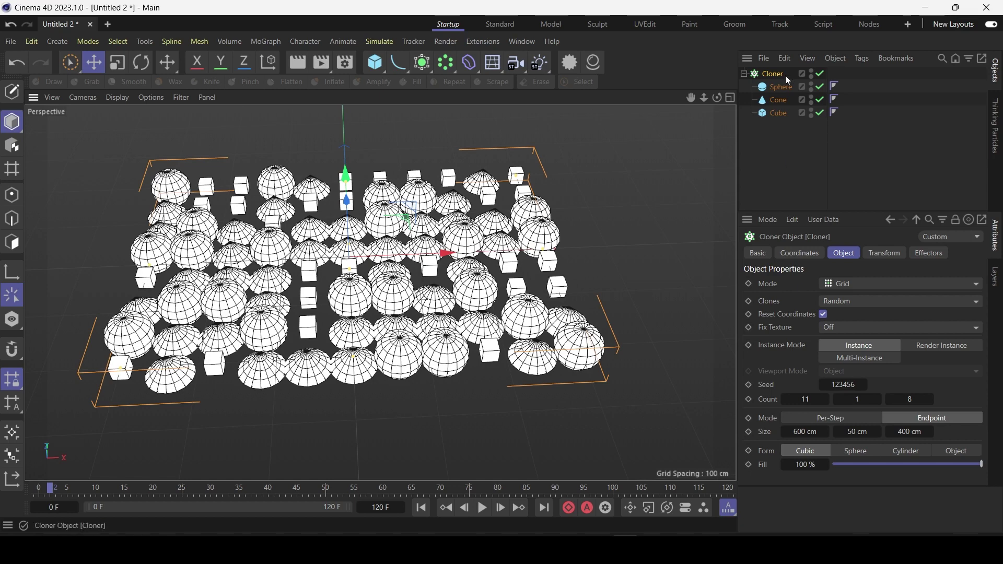
# Step: Switch the Cloner to Linear mode with 8 clones
pyautogui.click(863, 285)
pyautogui.click(865, 313)
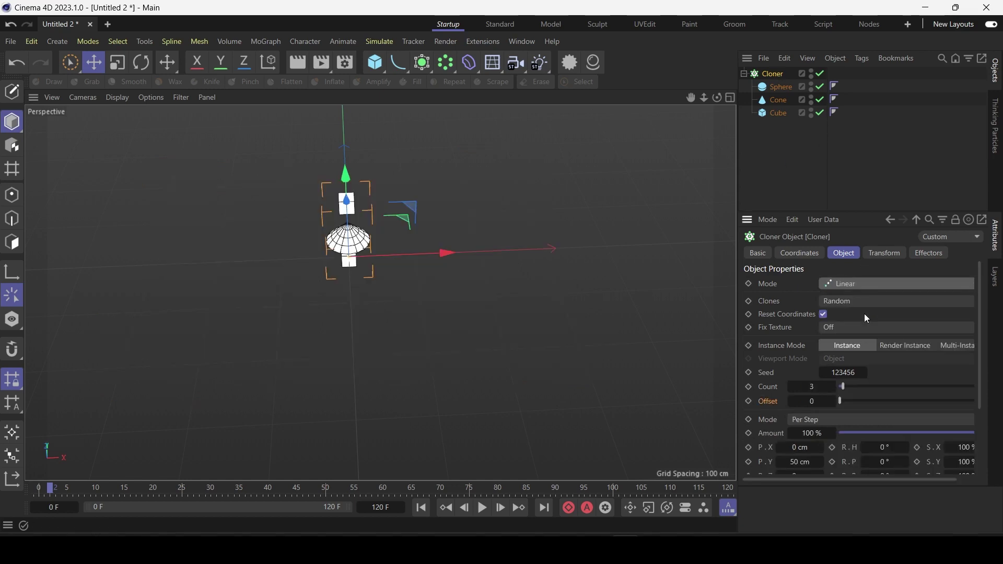
pyautogui.moveTo(719, 102); pyautogui.dragTo(695, 95)
pyautogui.moveTo(846, 390); pyautogui.dragTo(854, 389)
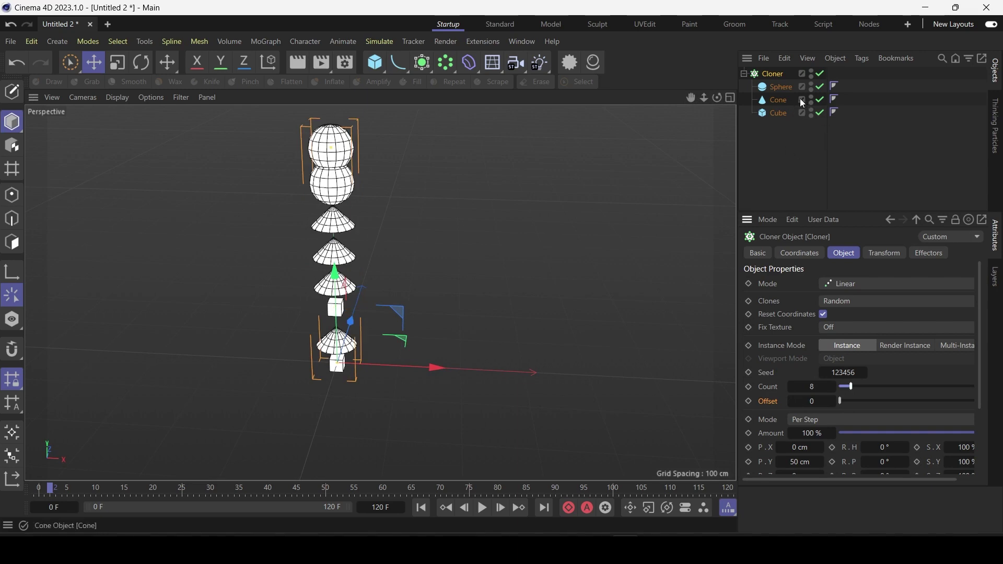
# Step: Delete the Cone and Sphere from under the Cloner, leaving only the Cube
pyautogui.click(781, 102)
pyautogui.press('Delete')
pyautogui.click(779, 84)
pyautogui.press('Delete')
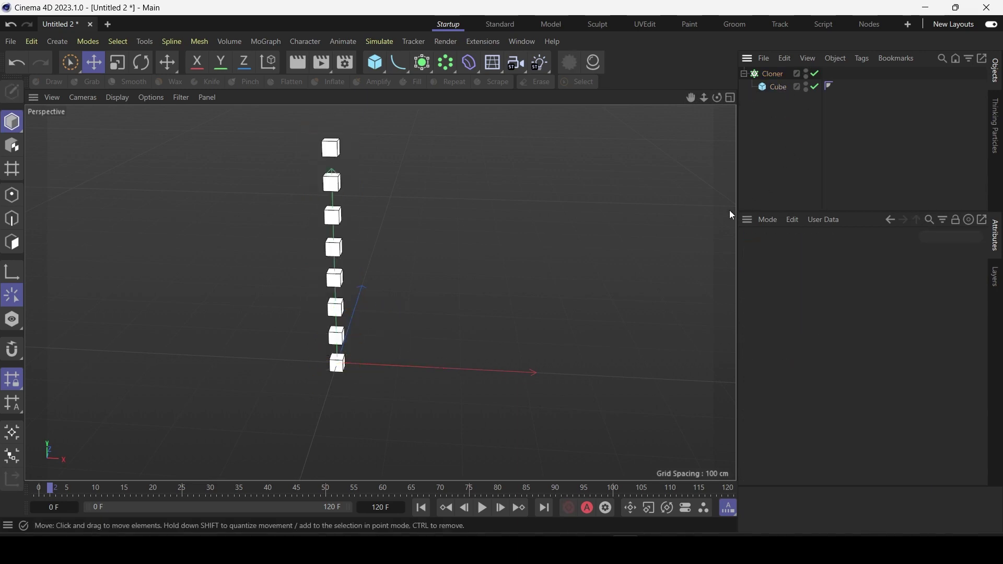
pyautogui.moveTo(716, 98); pyautogui.dragTo(669, 100)
# Step: Try End Point step mode while changing the count, then return to Per Step
pyautogui.click(773, 74)
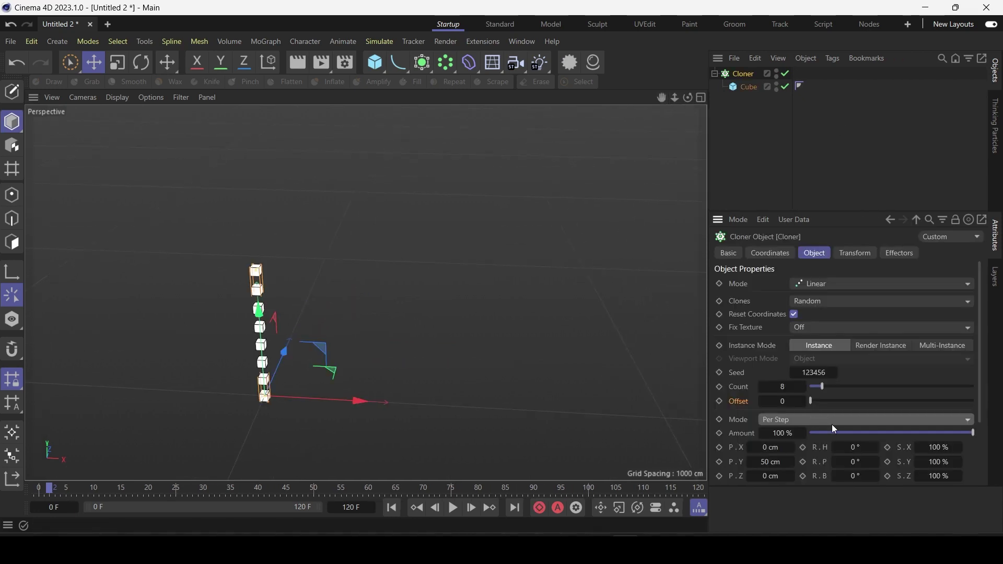
pyautogui.click(792, 420)
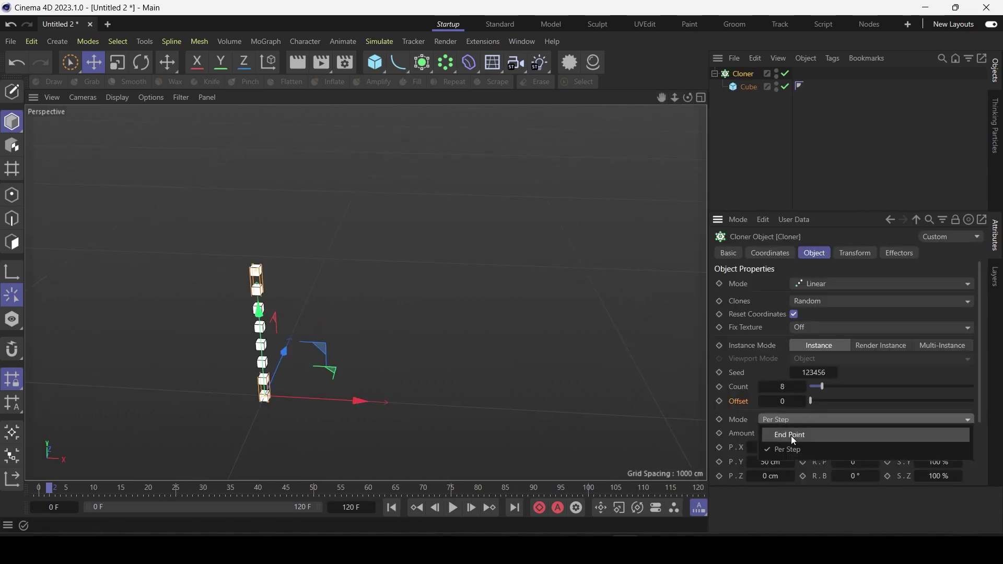
pyautogui.click(791, 436)
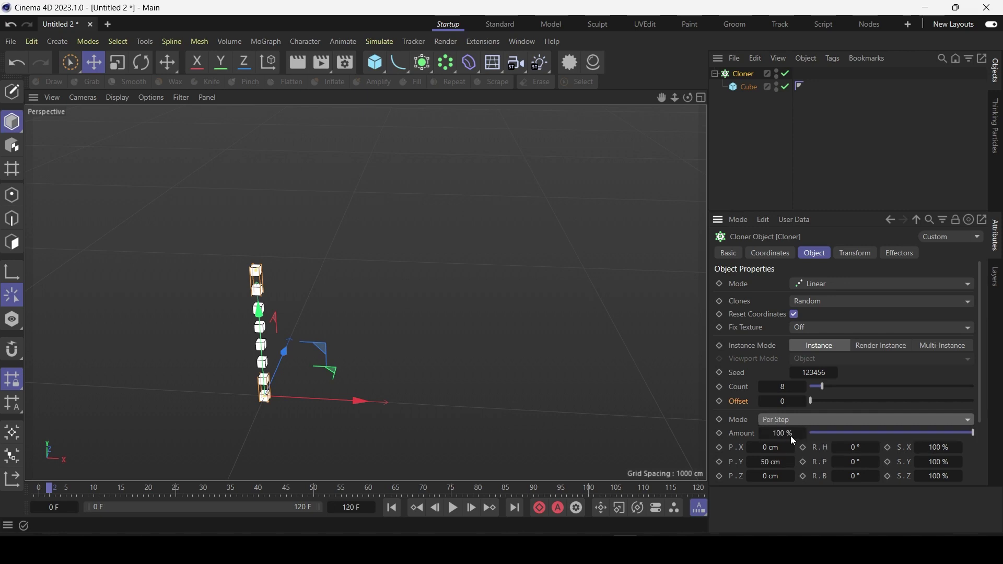
pyautogui.moveTo(822, 387)
pyautogui.mouseDown()
pyautogui.moveTo(836, 385)
pyautogui.moveTo(827, 387)
pyautogui.mouseUp()
pyautogui.click(814, 420)
pyautogui.click(808, 450)
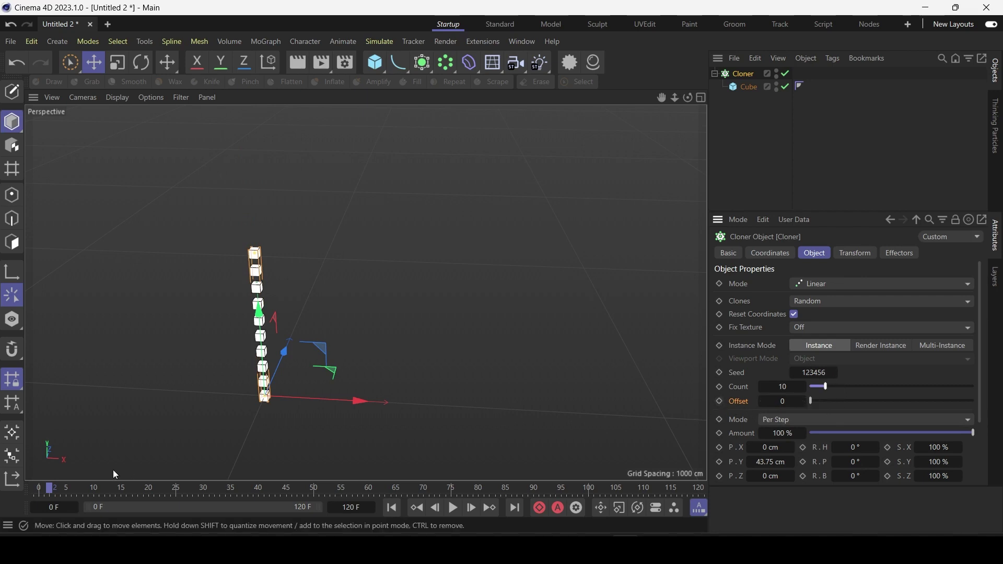
# Step: Keyframe the Cloner Offset at frame 0 and a higher Offset at frame 50
pyautogui.click(720, 401)
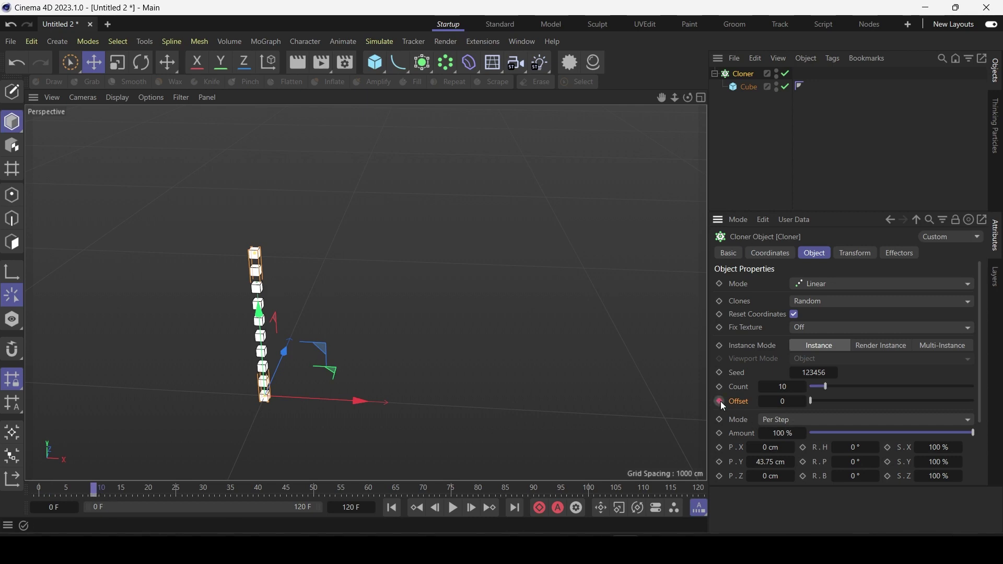
pyautogui.click(317, 489)
pyautogui.moveTo(813, 403); pyautogui.dragTo(838, 402)
pyautogui.click(719, 401)
pyautogui.moveTo(675, 98); pyautogui.dragTo(339, 324)
# Step: Play back the Offset animation from the start, stopping around frame 39
pyautogui.click(393, 508)
pyautogui.click(453, 508)
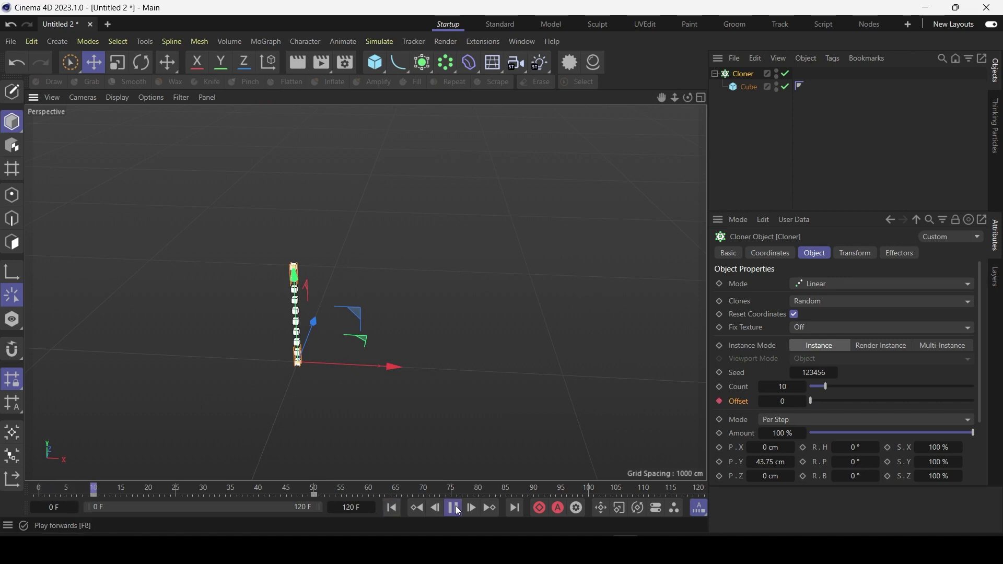
pyautogui.click(459, 509)
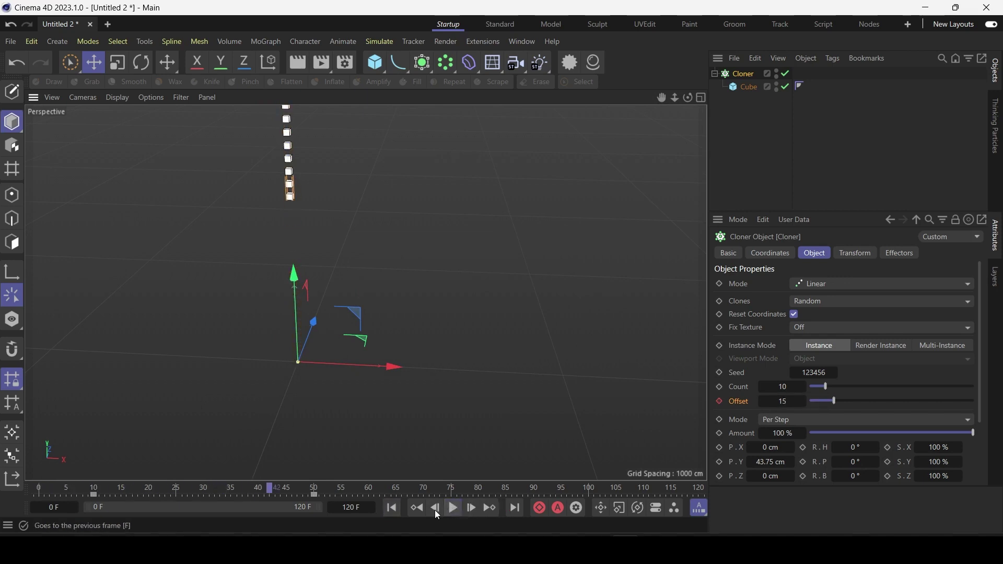
pyautogui.click(416, 508)
pyautogui.click(454, 508)
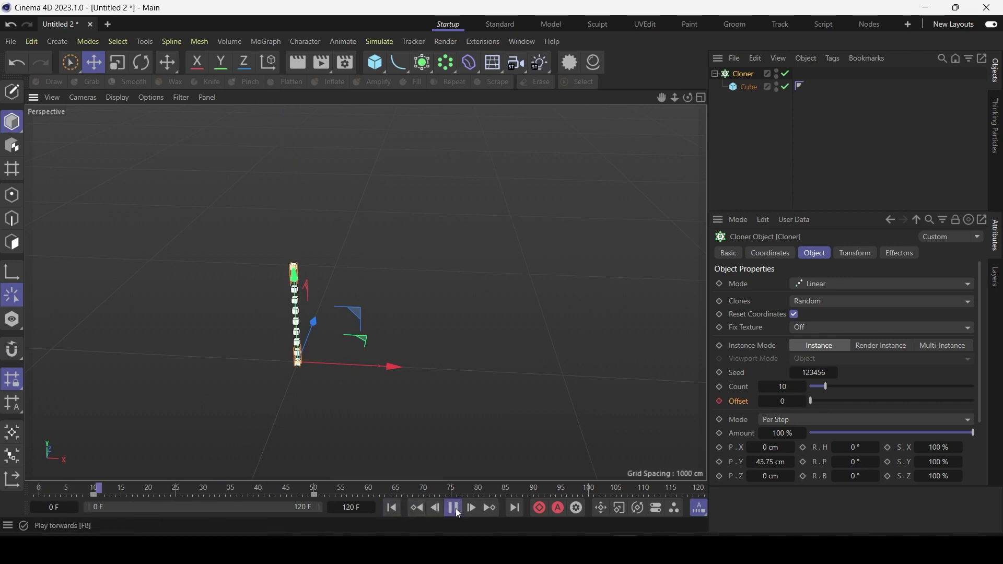
pyautogui.click(454, 509)
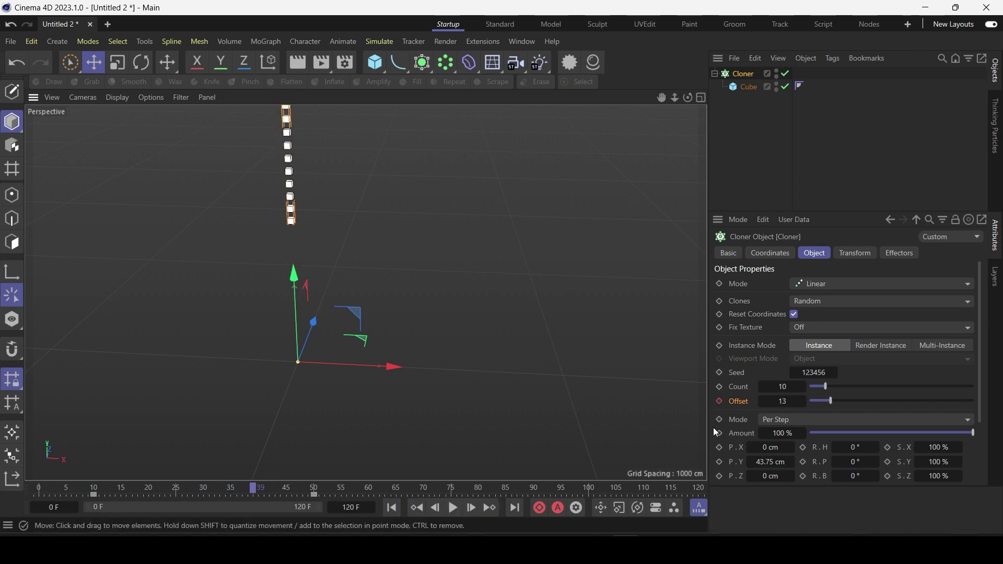
# Step: Delete the Offset animation track and reset Offset to 0
pyautogui.rightClick(742, 404)
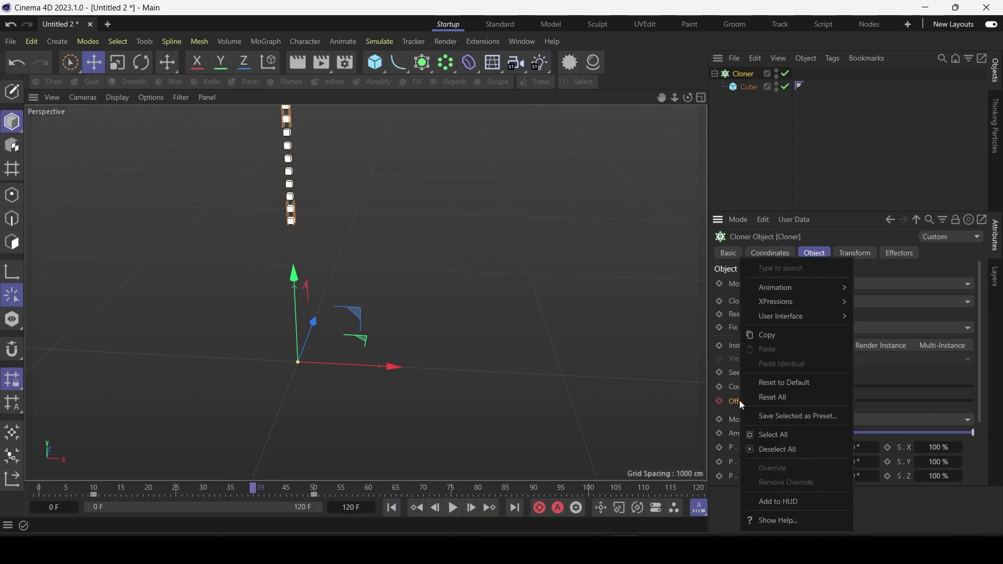
pyautogui.moveTo(818, 288)
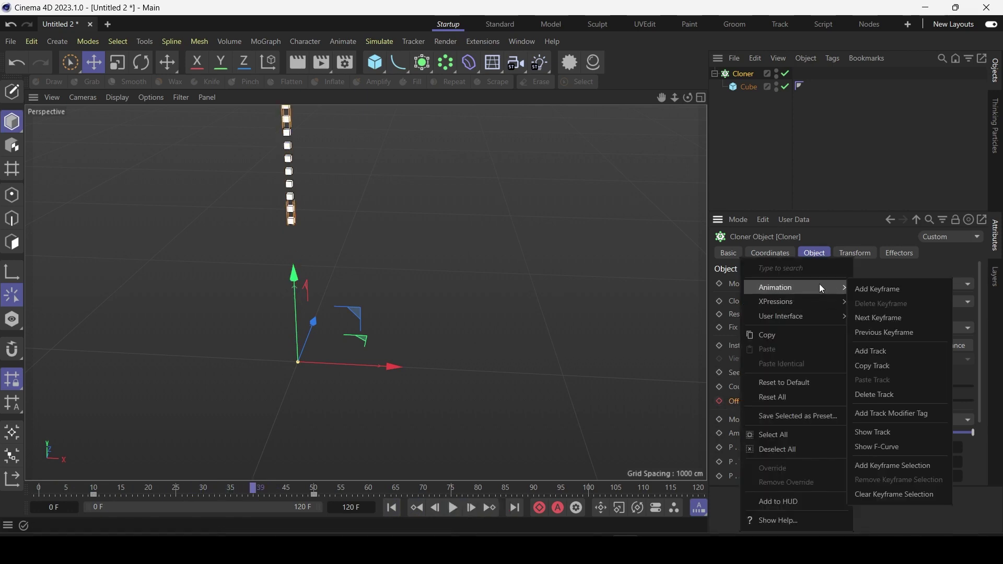
pyautogui.click(902, 396)
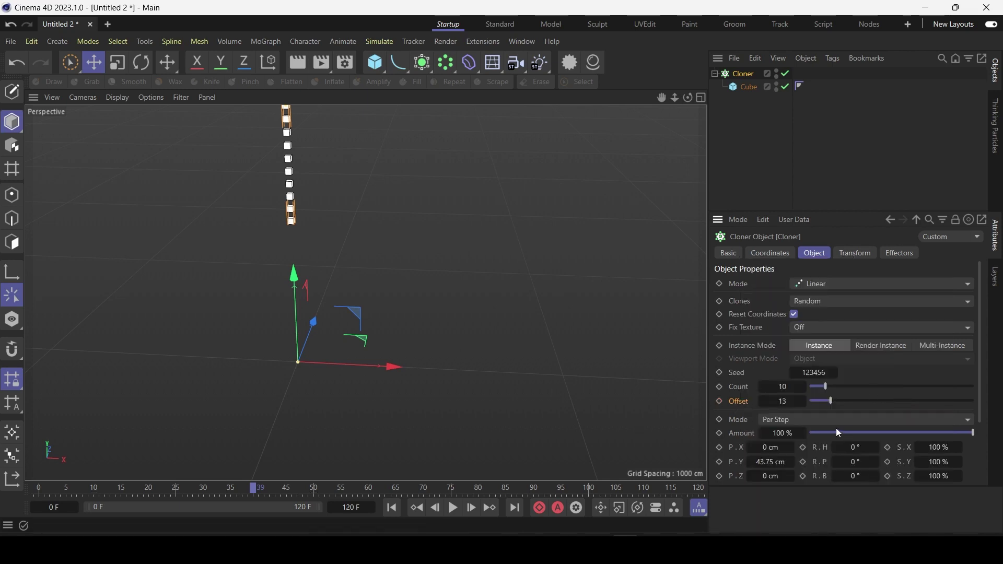
pyautogui.moveTo(830, 401); pyautogui.dragTo(811, 401)
pyautogui.click(121, 486)
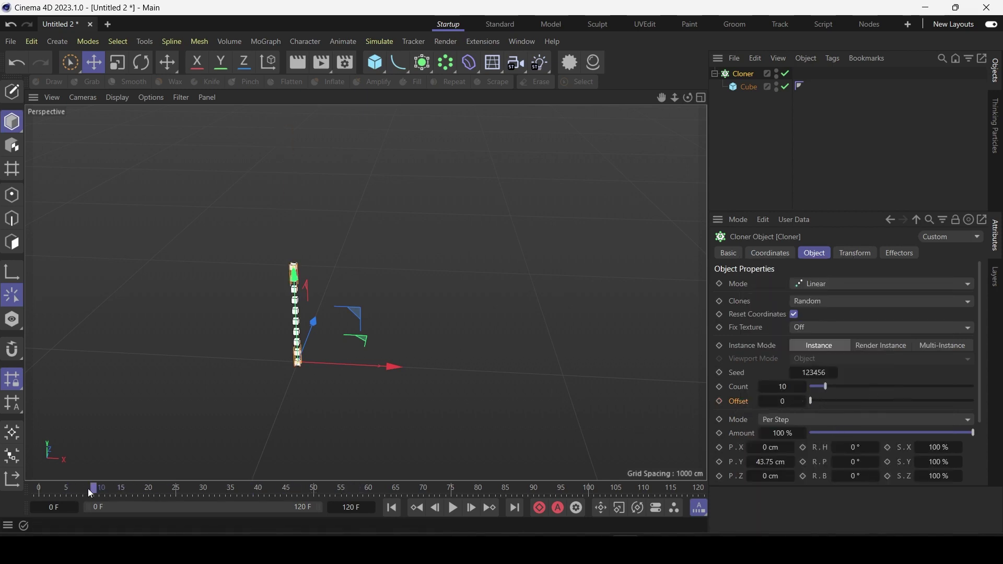
# Step: Switch the Cloner to Radial mode, frame the cube ring and adjust its count
pyautogui.click(859, 296)
pyautogui.click(852, 328)
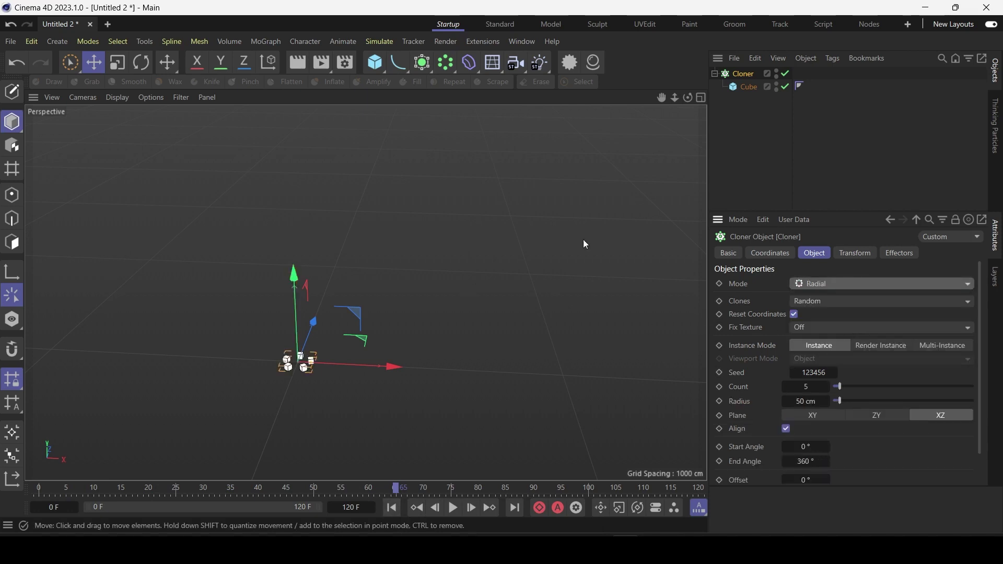
pyautogui.click(544, 251)
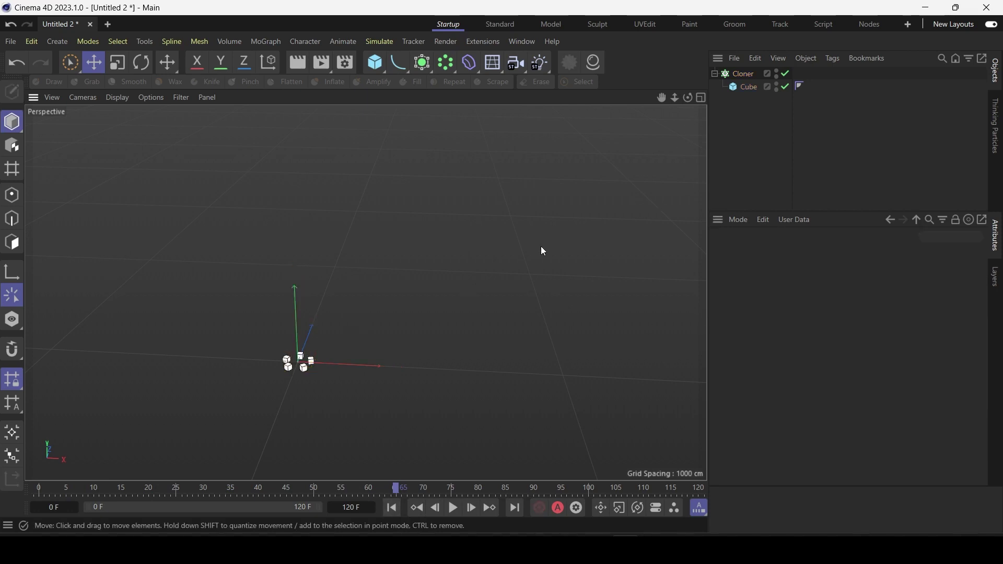
pyautogui.press('h')
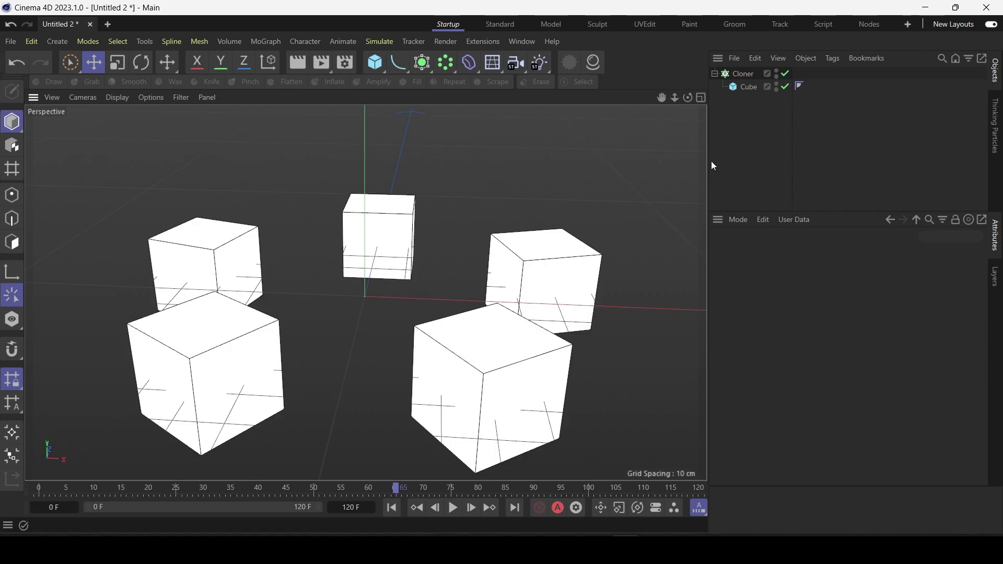
pyautogui.moveTo(675, 99); pyautogui.dragTo(686, 101)
pyautogui.click(743, 73)
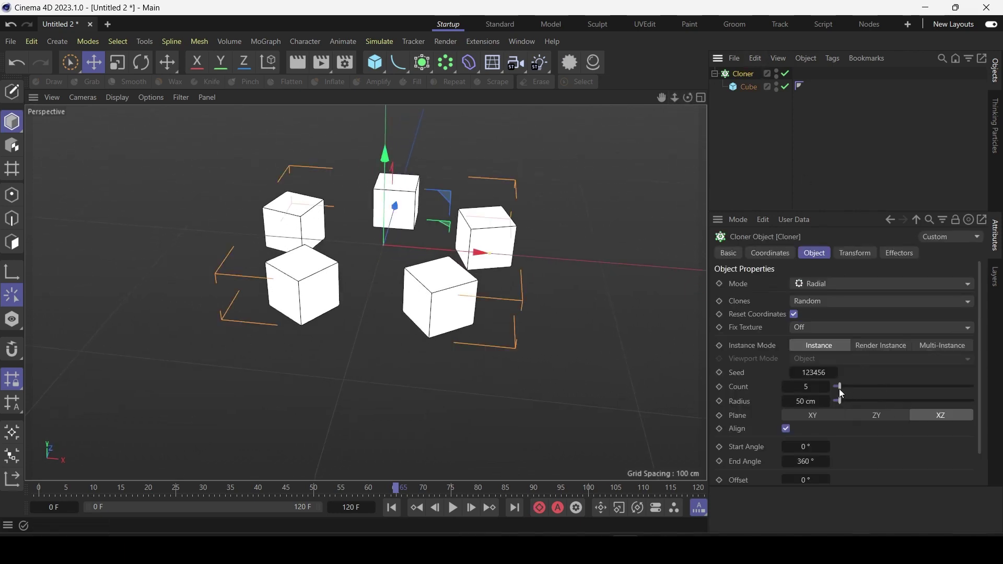
pyautogui.moveTo(842, 390); pyautogui.dragTo(867, 388)
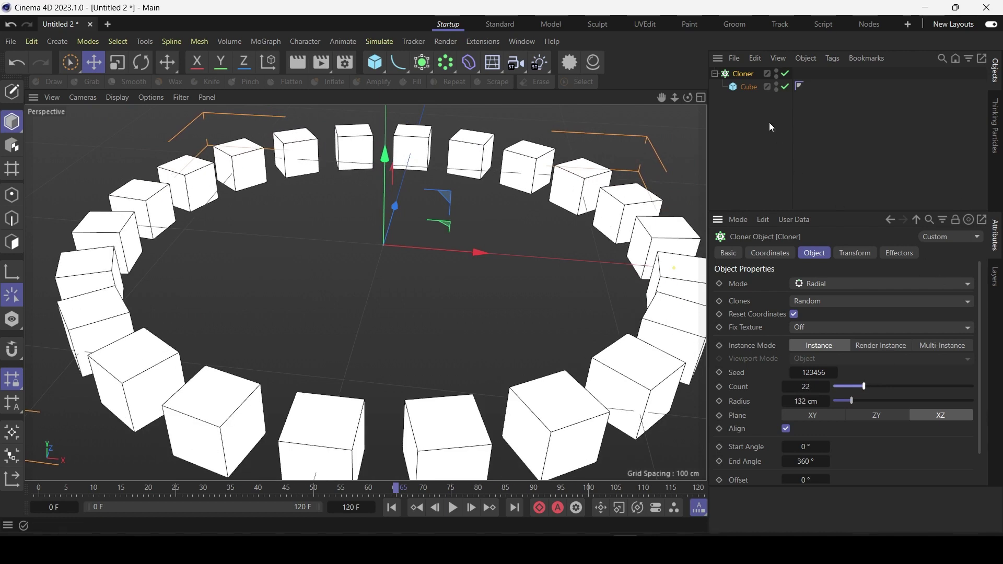
pyautogui.click(841, 290)
# Step: Set the Cloner mode to Object and add a Landscape object
pyautogui.click(835, 300)
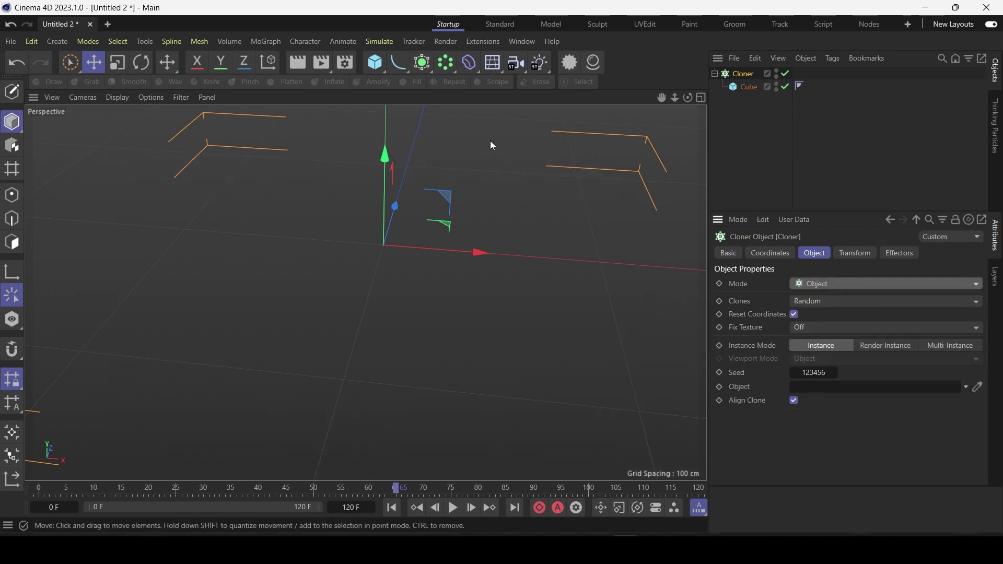
pyautogui.click(381, 69)
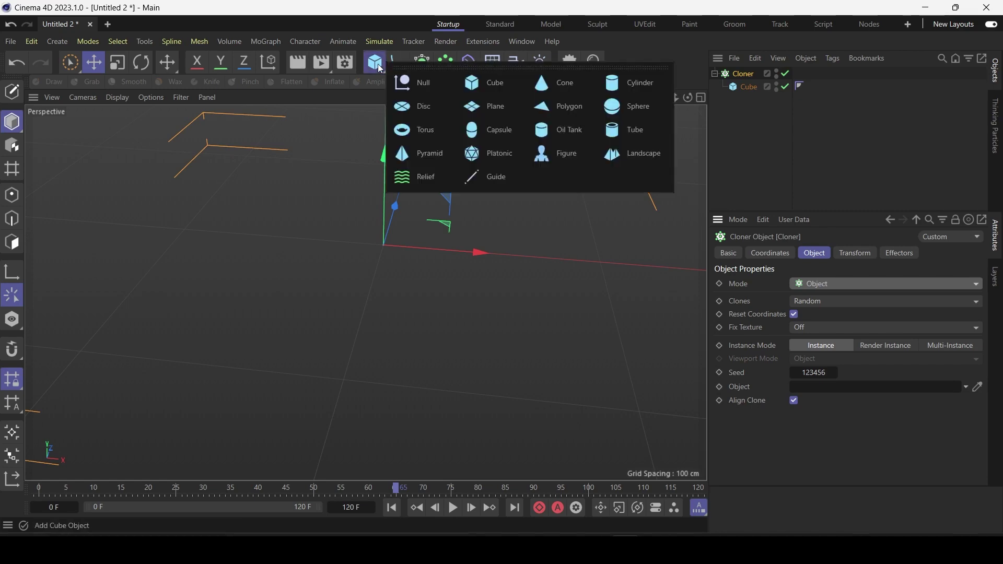
pyautogui.click(630, 154)
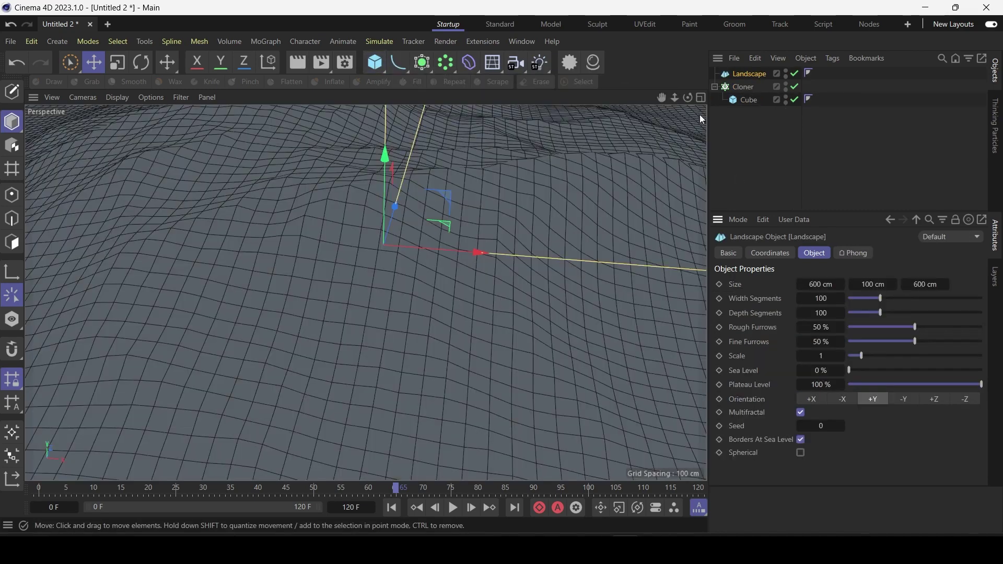
pyautogui.moveTo(674, 97); pyautogui.dragTo(625, 102)
# Step: Link the Landscape into the Cloner's Object field and raise Count to 174
pyautogui.click(739, 87)
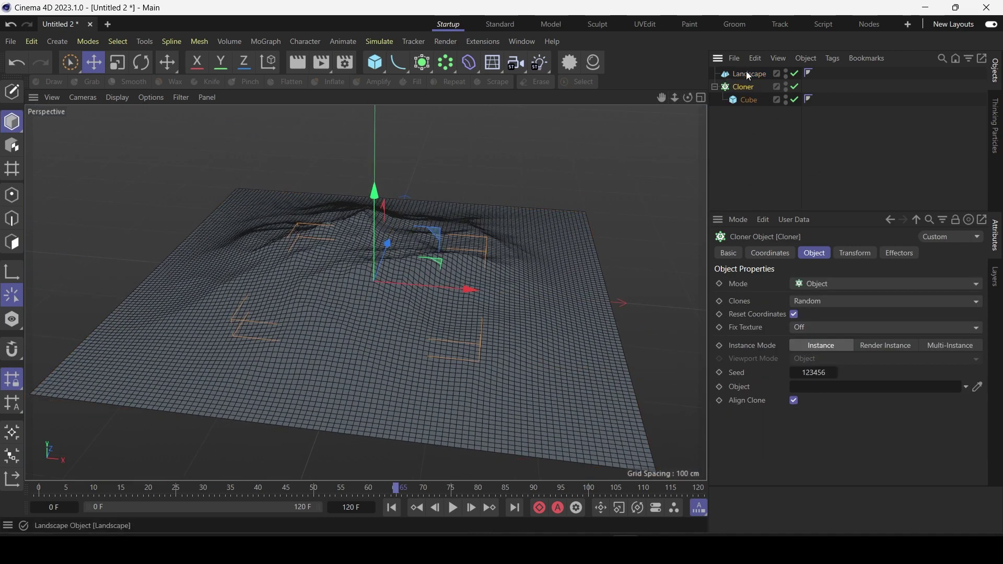
pyautogui.moveTo(754, 80); pyautogui.dragTo(819, 392)
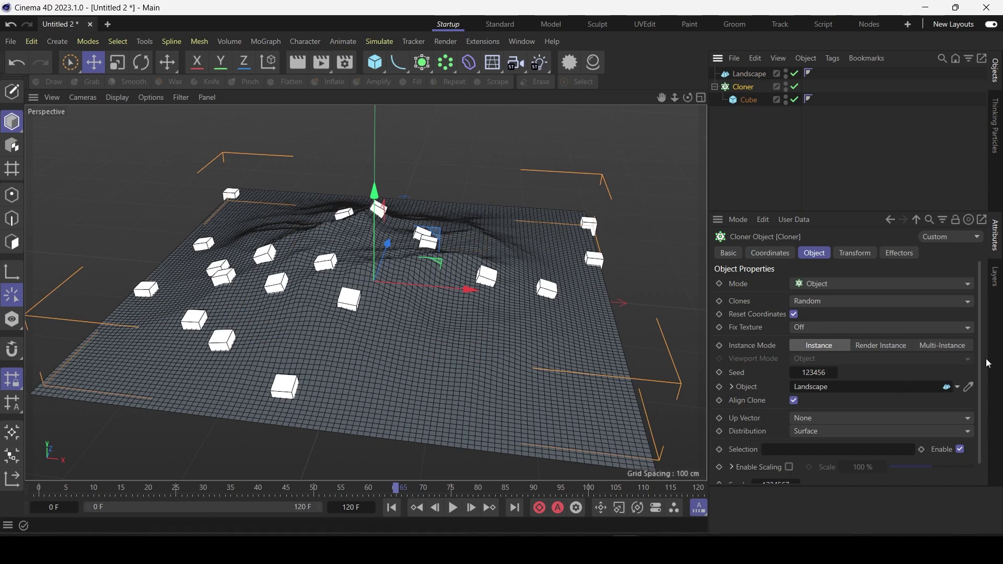
pyautogui.scroll(-1, 972, 376)
pyautogui.moveTo(837, 478); pyautogui.dragTo(998, 465)
pyautogui.moveTo(774, 480); pyautogui.dragTo(807, 479)
# Step: Add a Random effector to the Cloner from the MoGraph Effector menu
pyautogui.click(267, 42)
pyautogui.moveTo(297, 70)
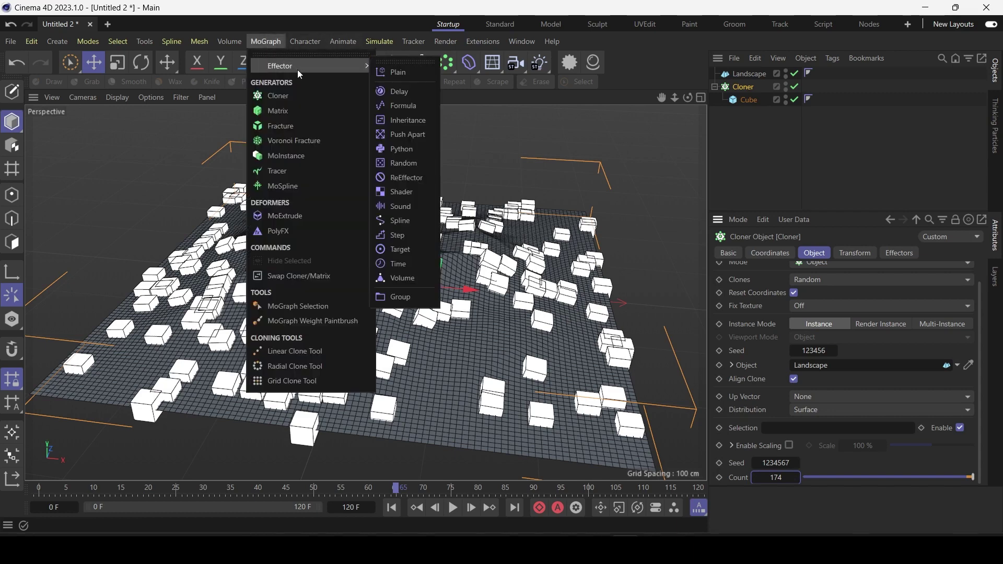
pyautogui.click(420, 164)
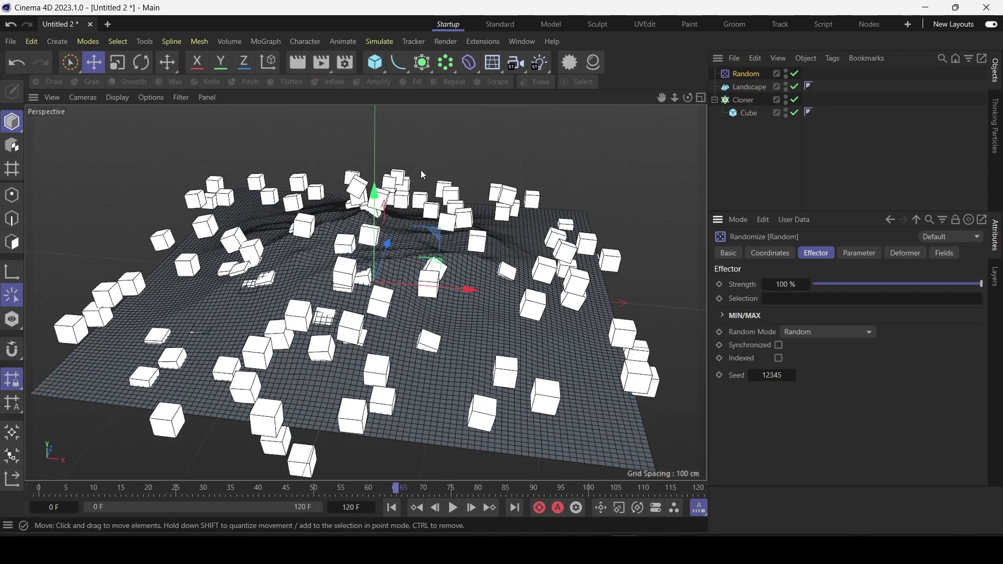
# Step: Set the Random effector's P.Z and P.Y to 0 cm, leaving 50 cm on X
pyautogui.click(850, 255)
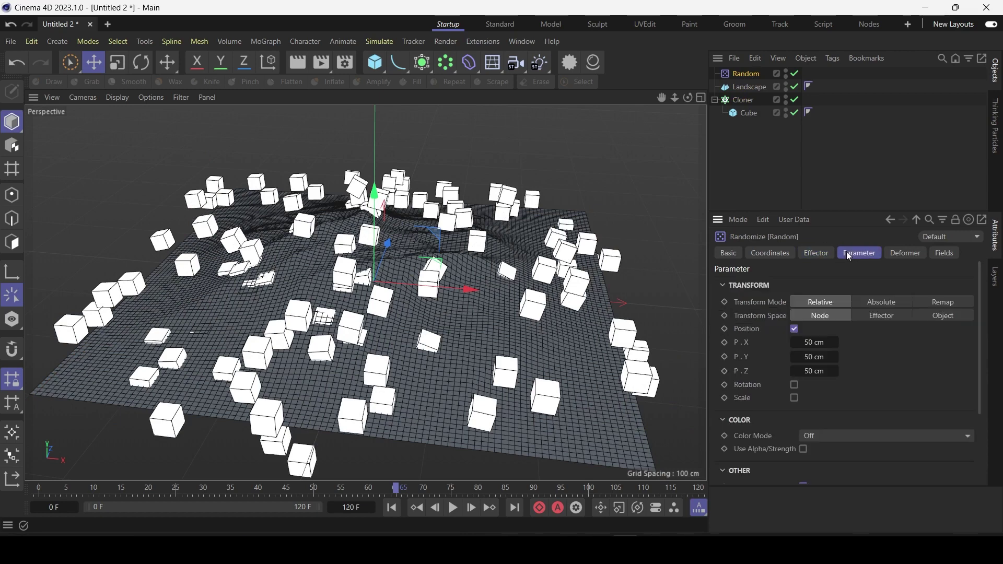
pyautogui.doubleClick(818, 371)
pyautogui.write('0')
pyautogui.doubleClick(824, 360)
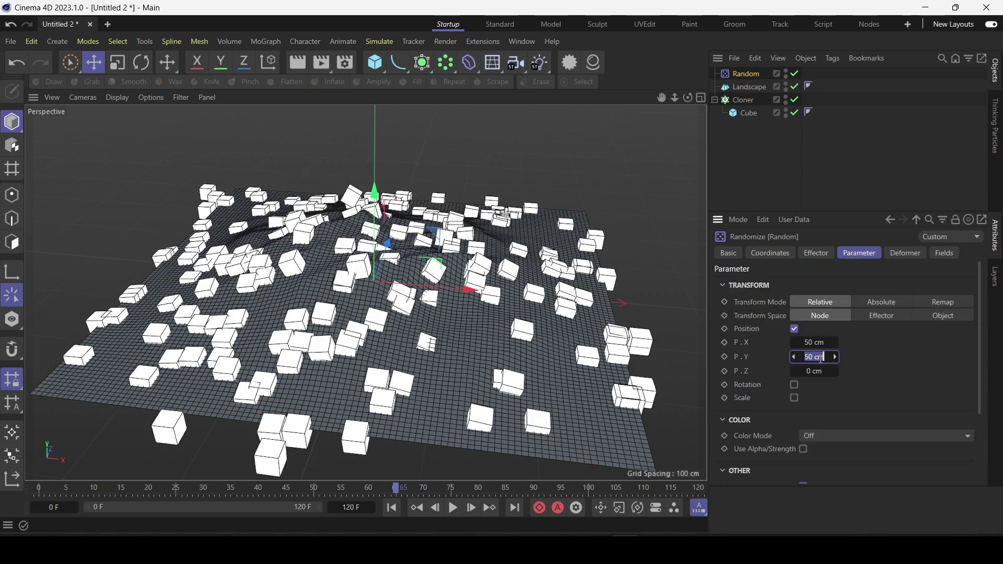
pyautogui.write('0')
pyautogui.press('Return')
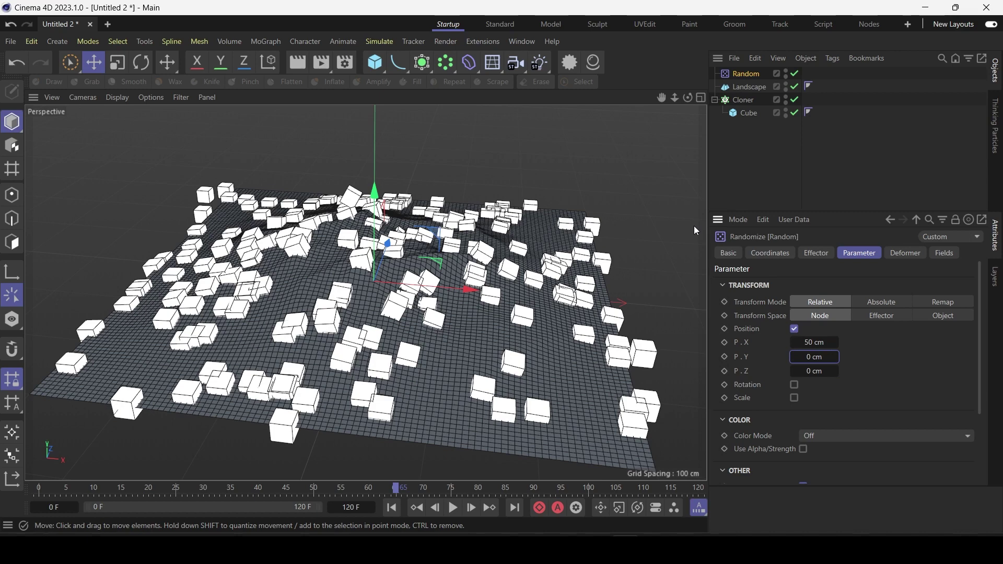